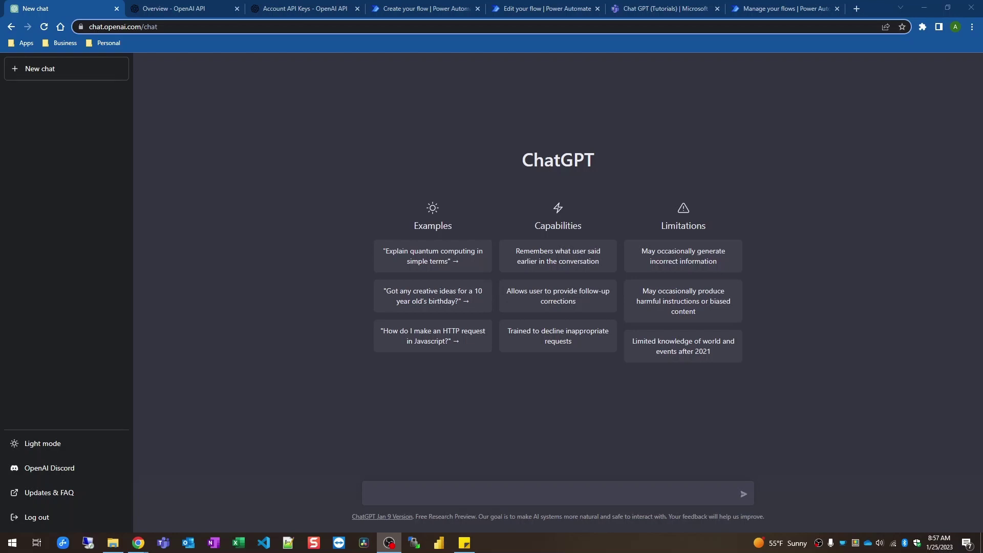
Step: Review the OpenAI API overview, the account options and the page for managing secret API keys
key("ctrl+Tab")
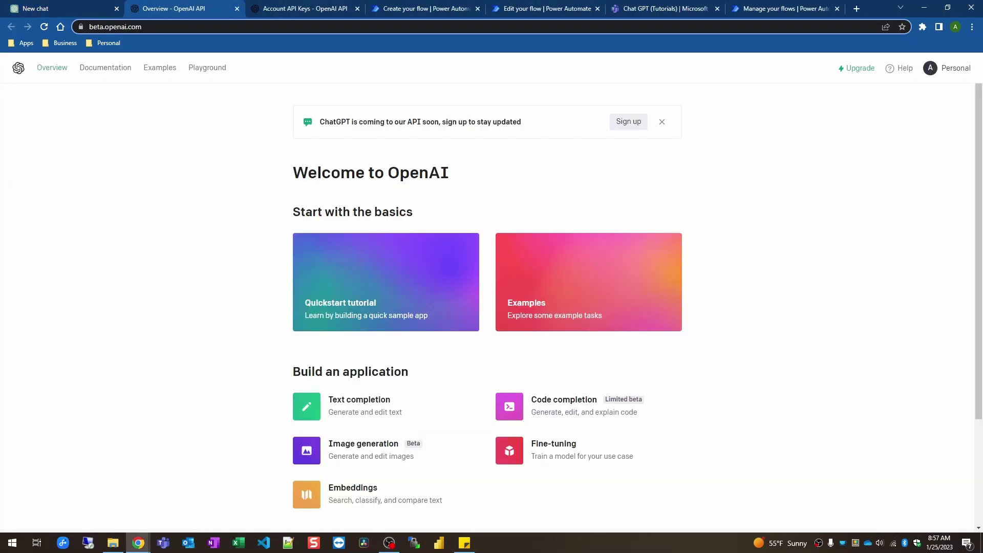
key("ctrl+l")
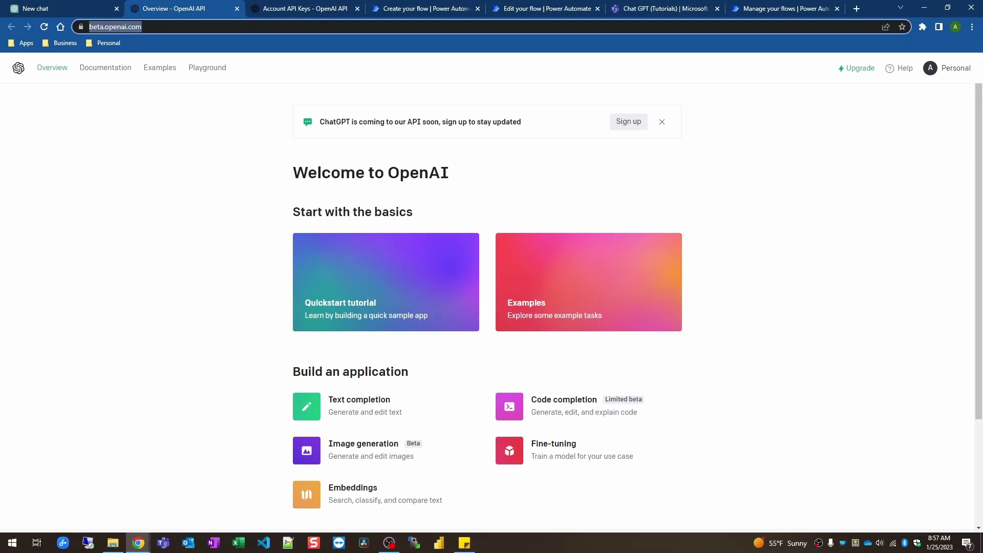
left_click(947, 68)
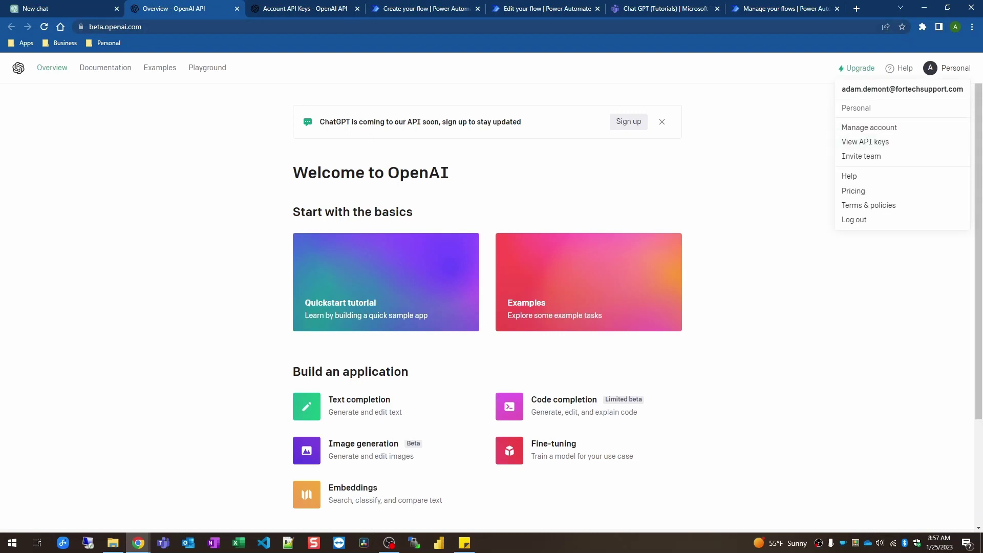
left_click(326, 8)
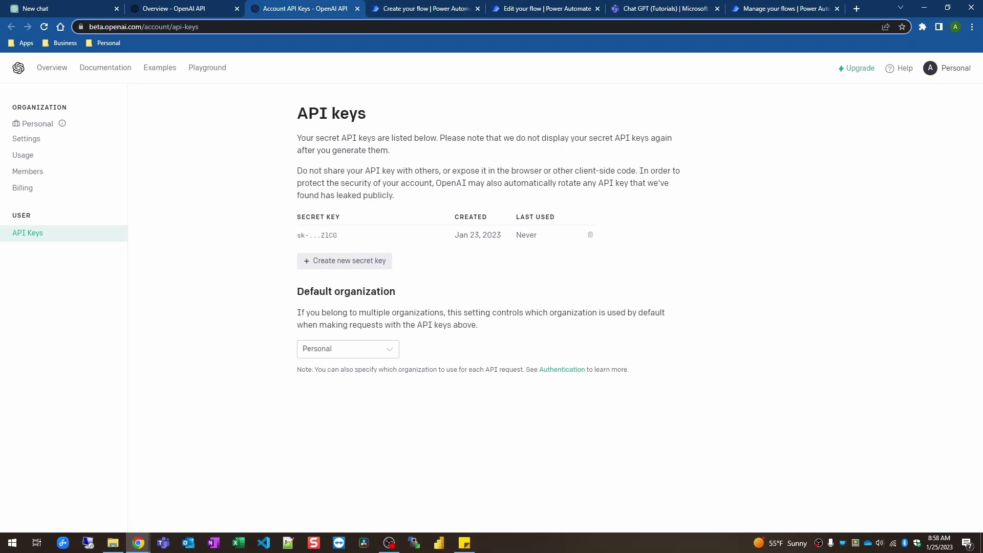
mouse_move(591, 234)
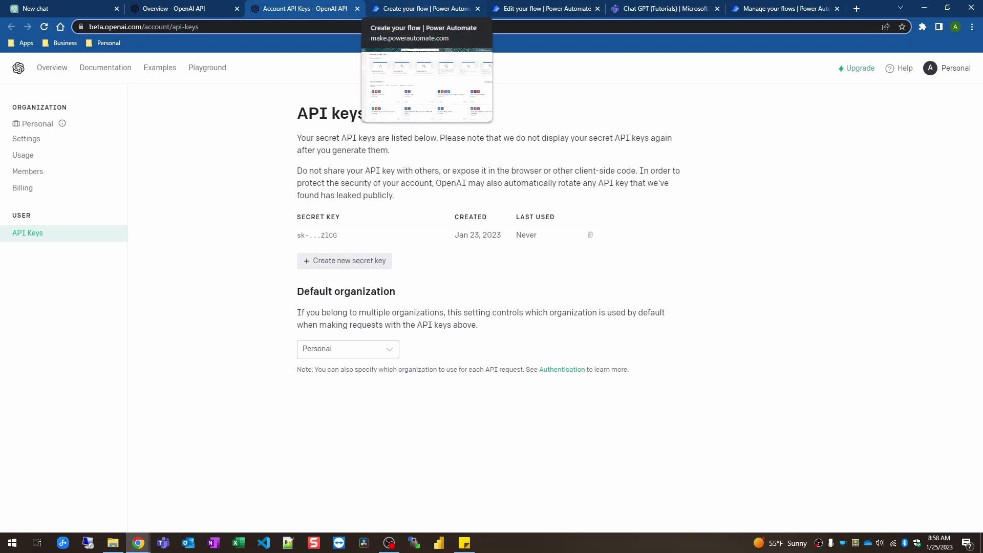
Step: Switch to Power Automate and start an automated cloud flow with the Microsoft Teams trigger "When keywords are mentioned"
left_click(422, 9)
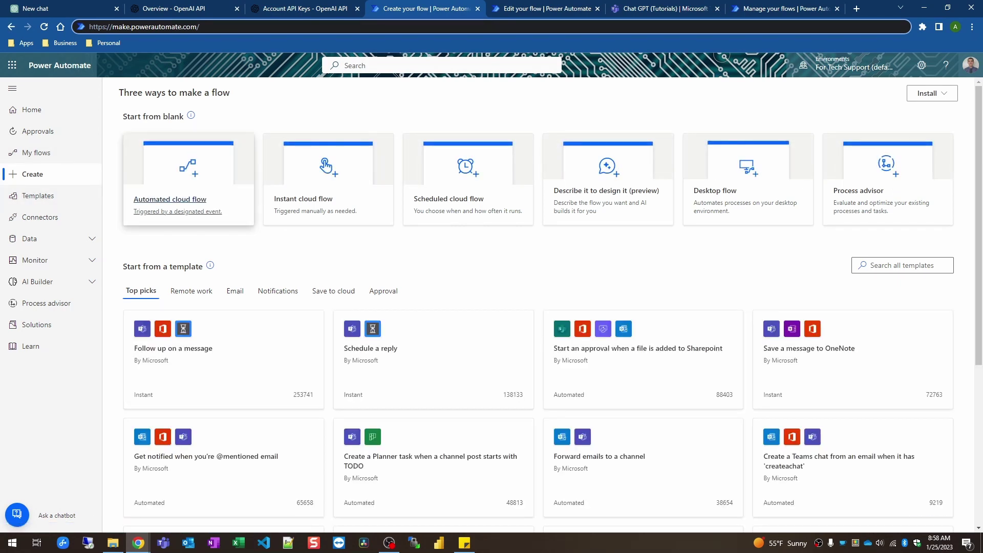
left_click(170, 199)
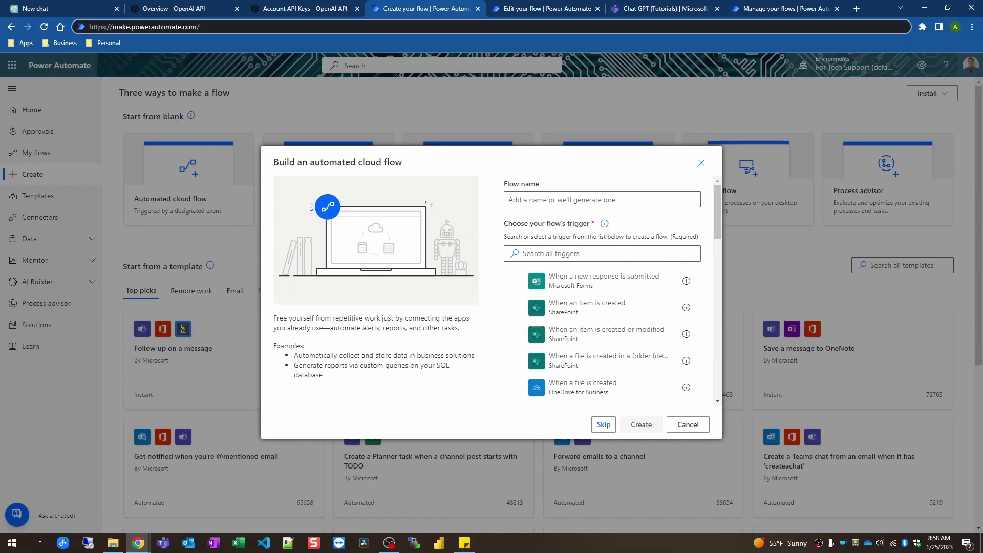
left_click(602, 254)
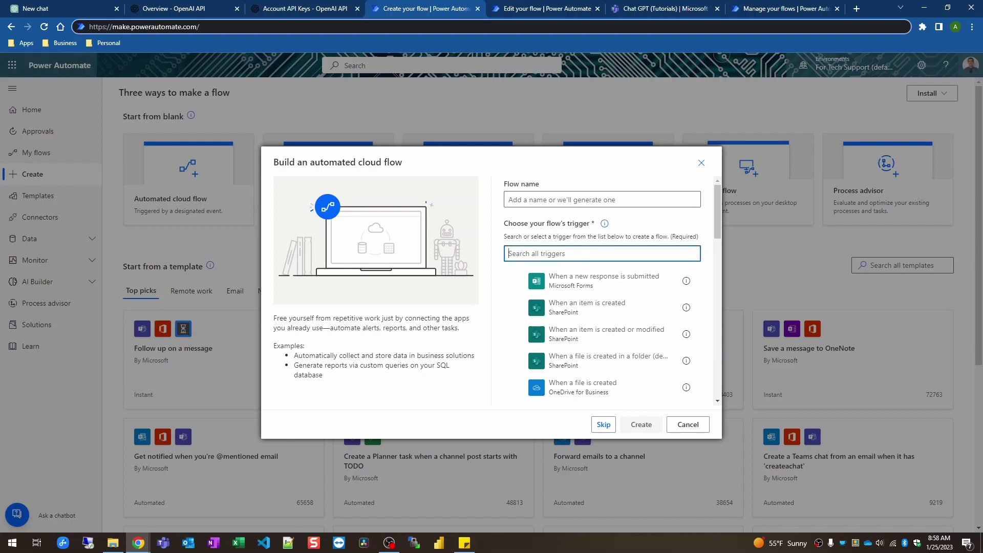
type("keywords")
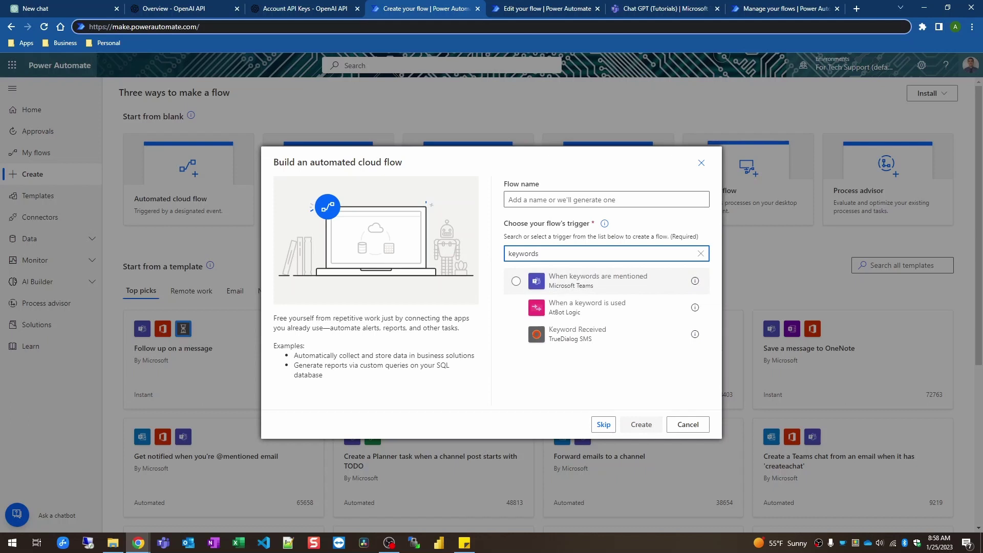
left_click(598, 281)
Step: Name the new flow "Integrate ChatGPT into Microsoft Teams" and close its browser tab without creating it
left_click(607, 199)
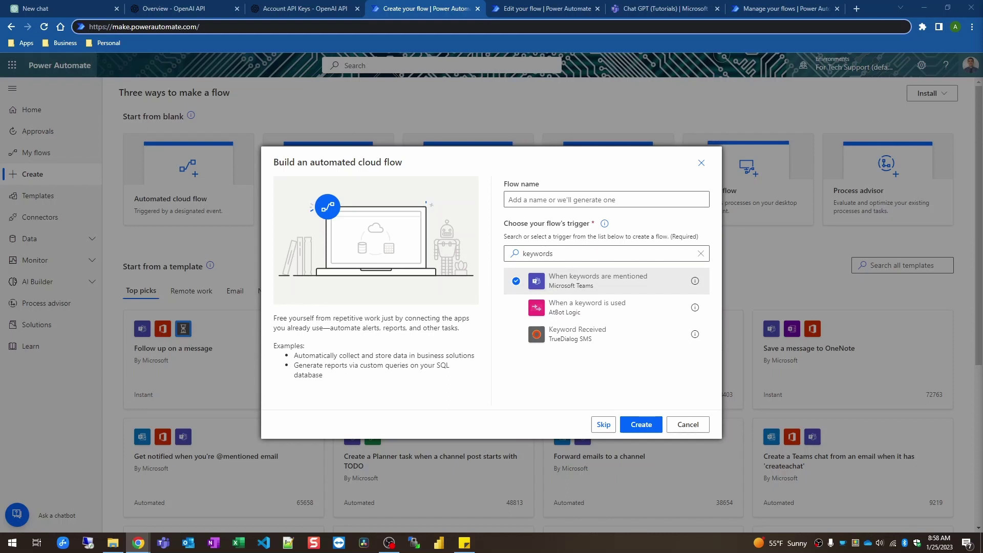
key("alt+Tab")
type("Integrate ChatGPT into Microsoft Teams")
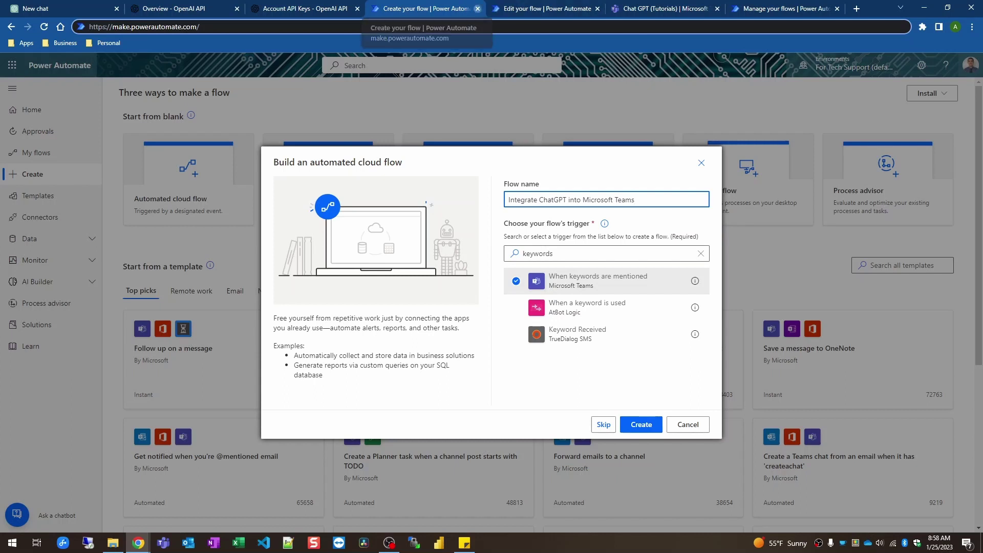
left_click(477, 9)
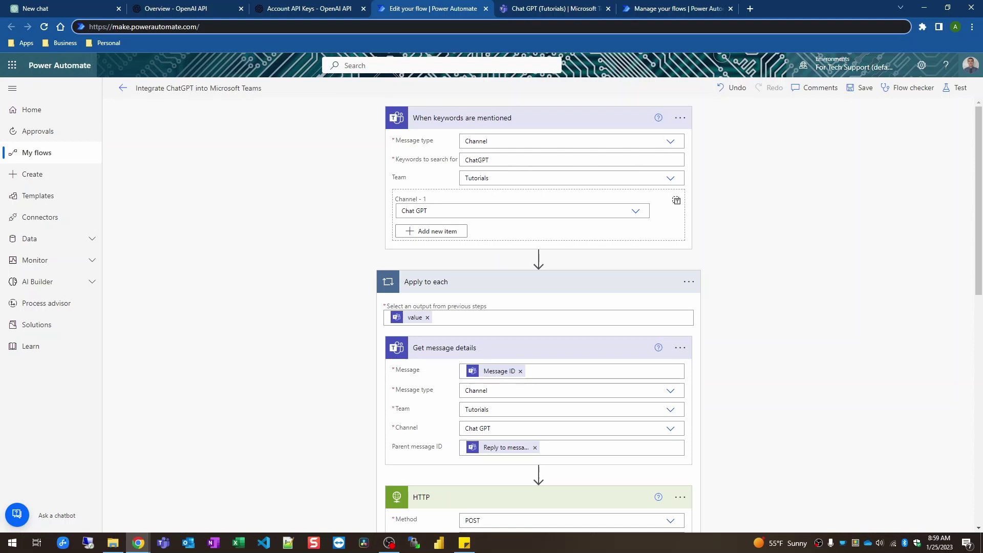
Step: Collapse the keyword trigger and Get message details, and examine the HTTP action's headers, especially the API key placeholder in Authorization
left_click(487, 118)
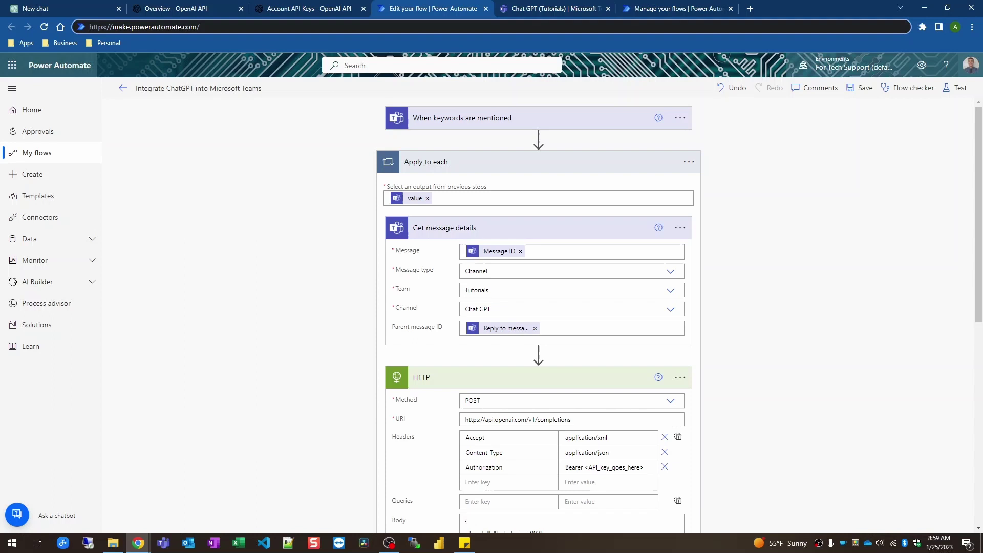
left_click(486, 228)
scroll(538, 307, "down", 4)
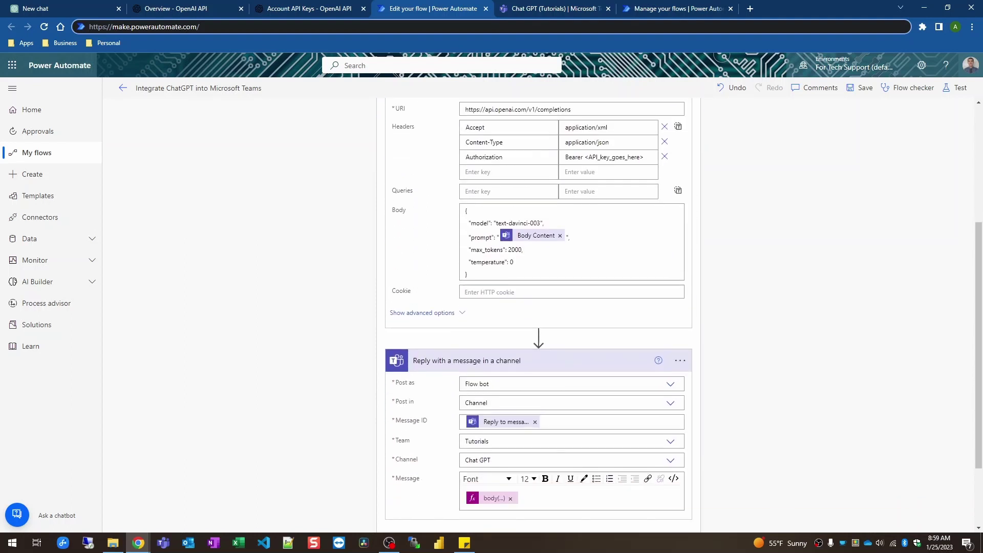
scroll(538, 307, "up", 2)
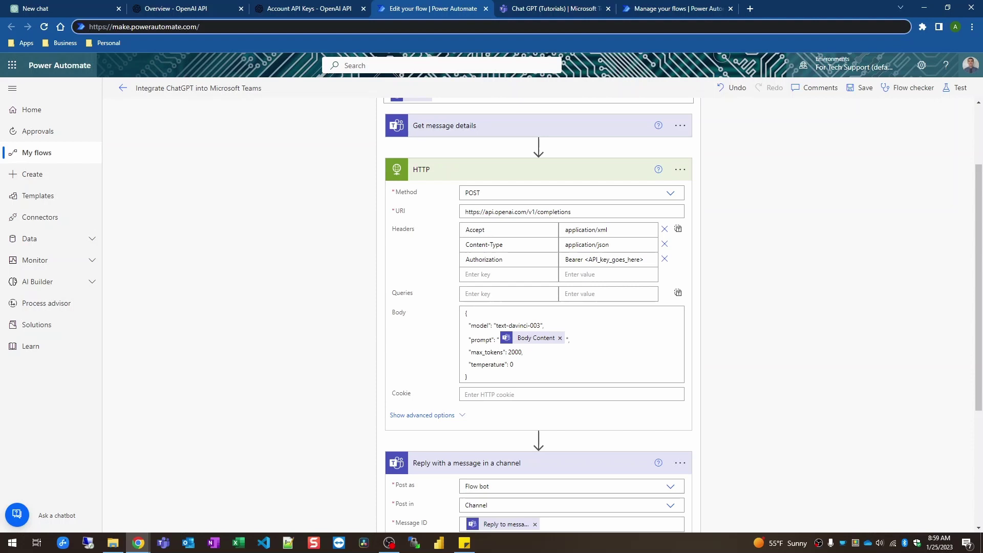
left_click(571, 338)
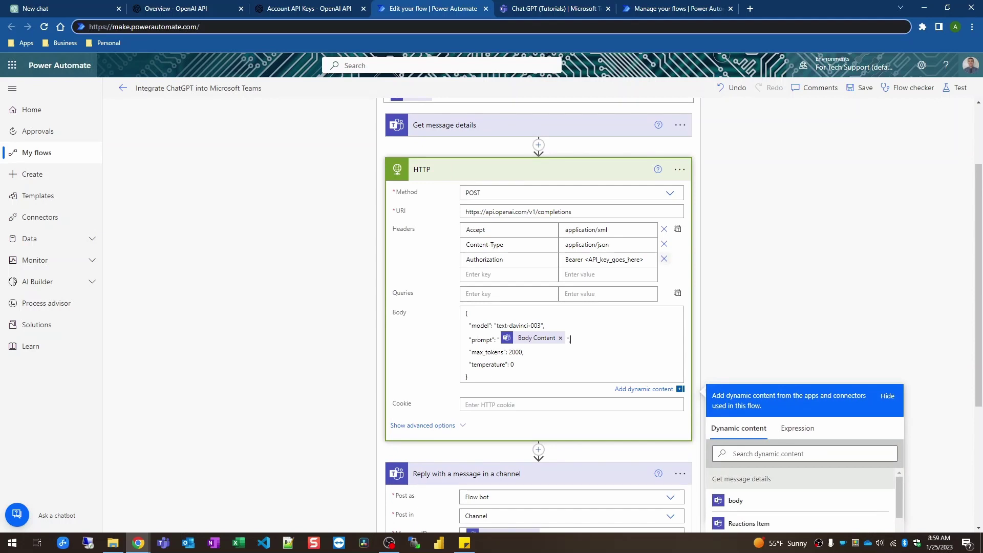
left_click_drag(645, 260, 585, 251)
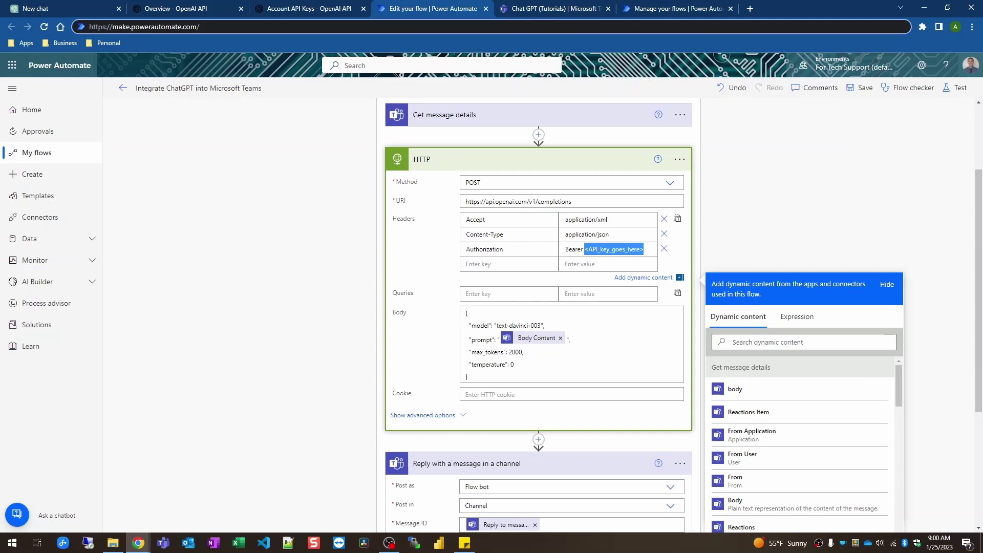
left_click(799, 205)
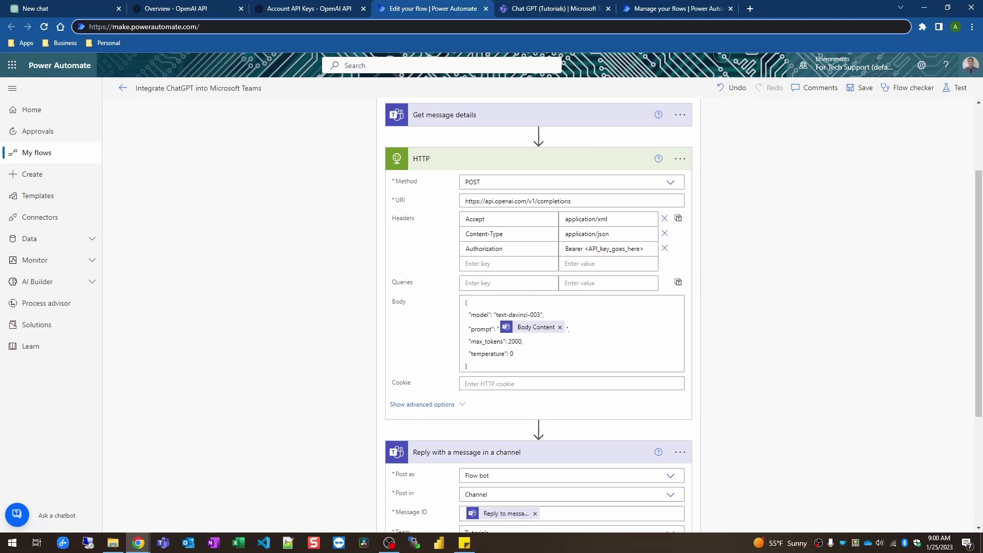
Step: Examine the JSON request body of the HTTP action, including its max_tokens value
scroll(537, 308, "down", 2)
scroll(538, 307, "up", 3)
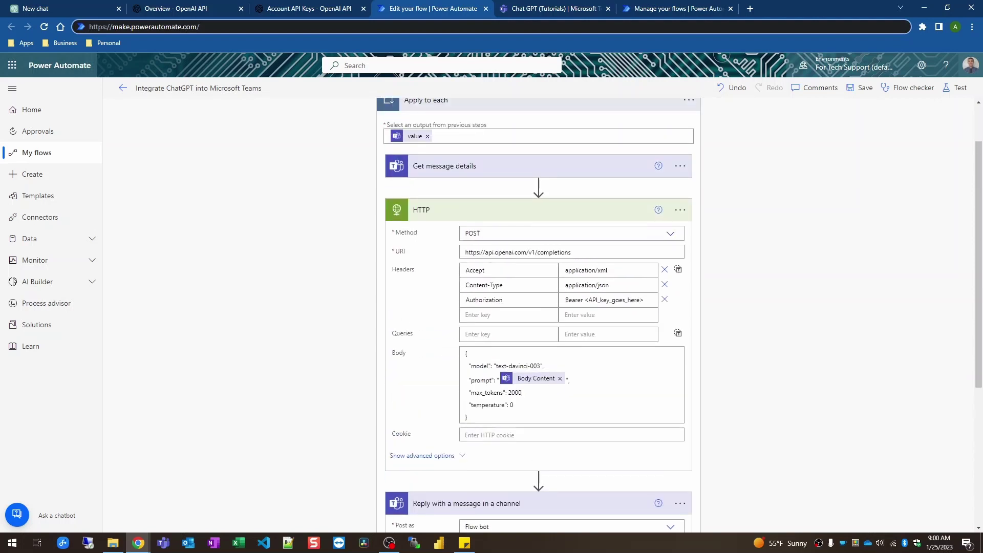
left_click_drag(469, 418, 465, 354)
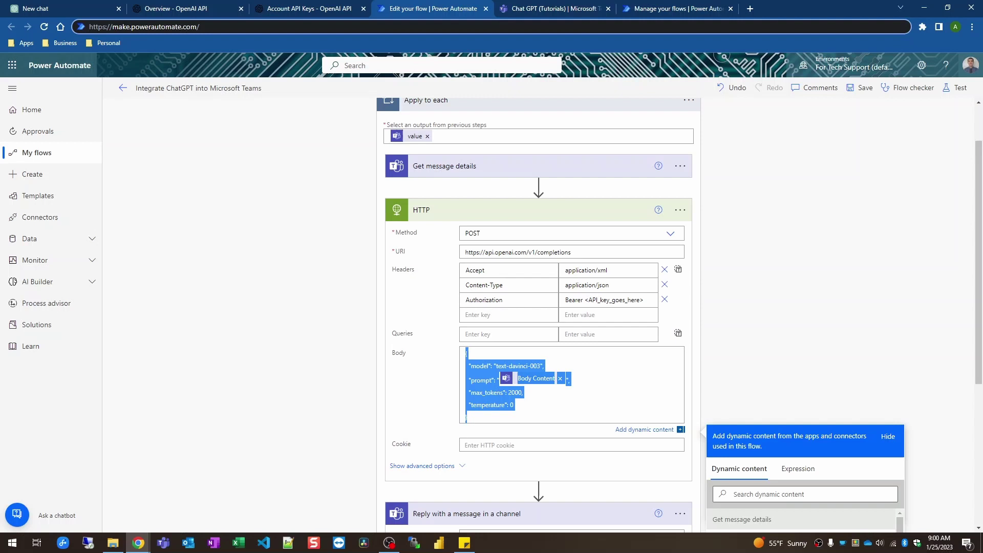
left_click(468, 418)
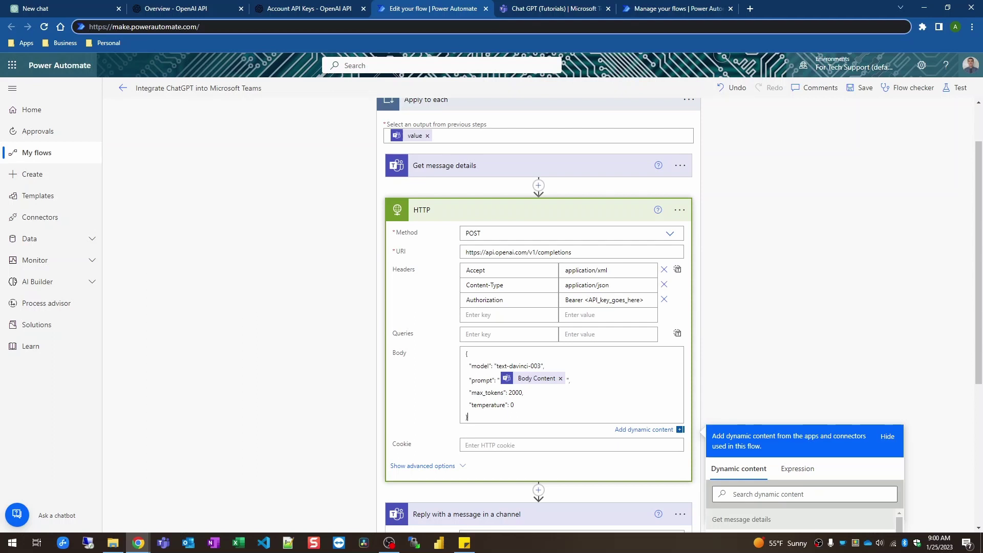
double_click(516, 393)
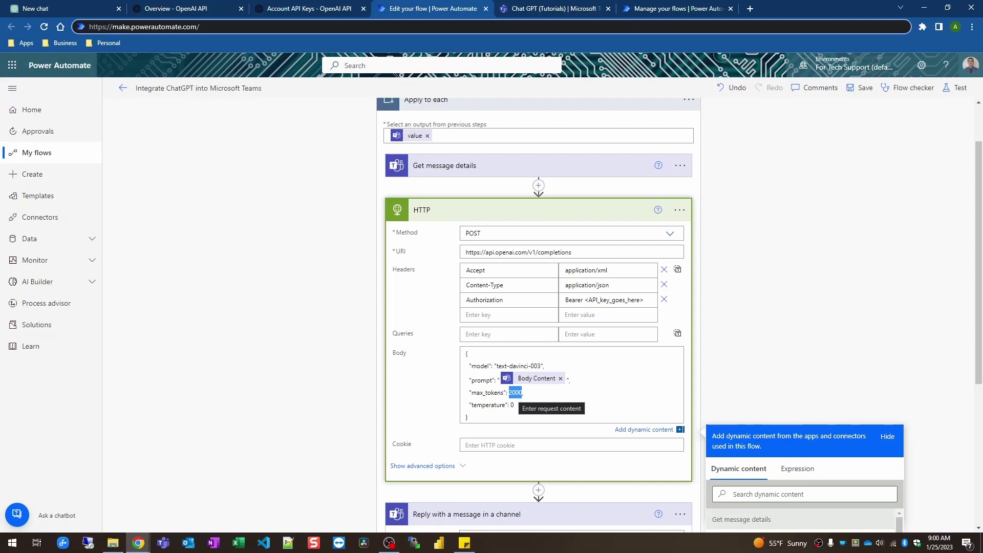
left_click(769, 317)
Step: Collapse the HTTP action and expand Get message details to compare its message fields with those of the channel reply action
scroll(768, 317, "down", 4)
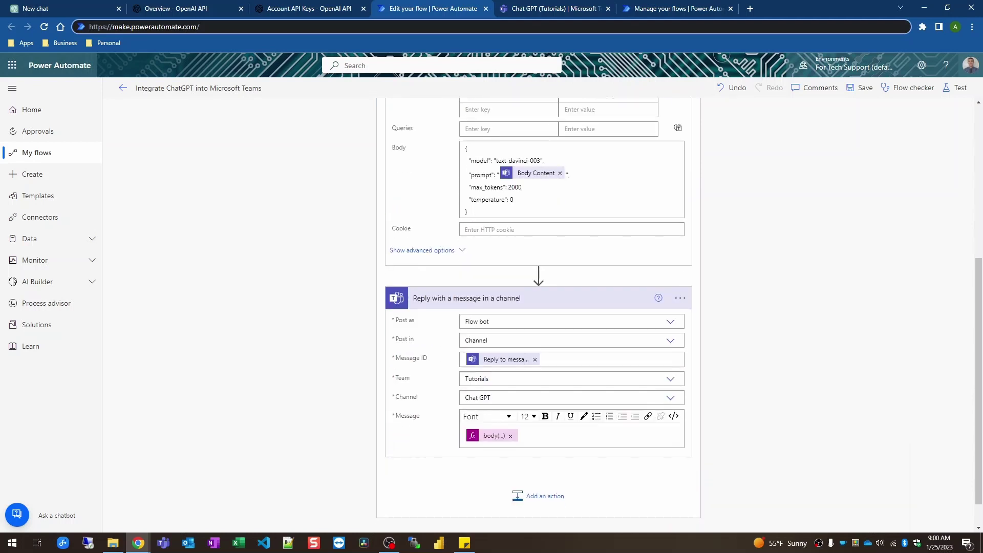
scroll(538, 307, "up", 3)
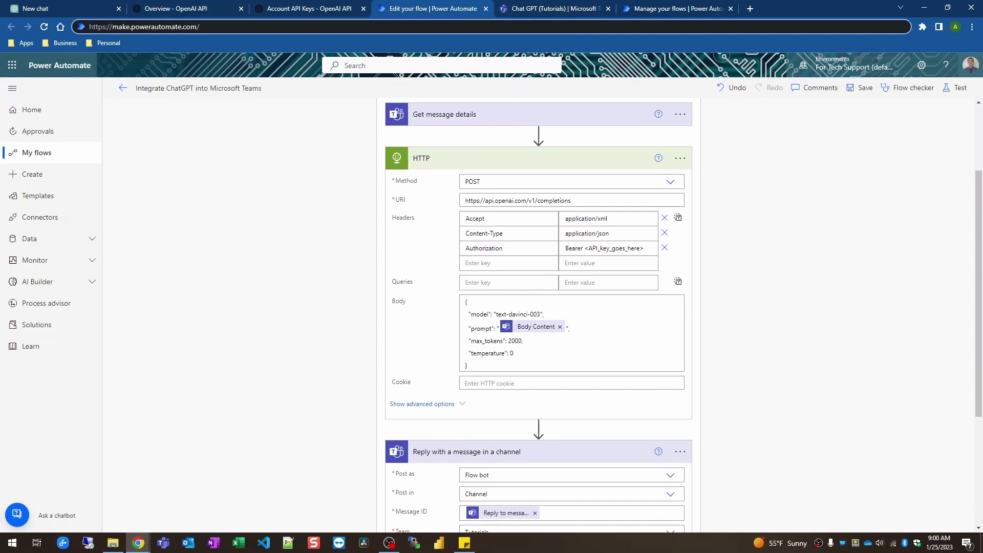
left_click(512, 158)
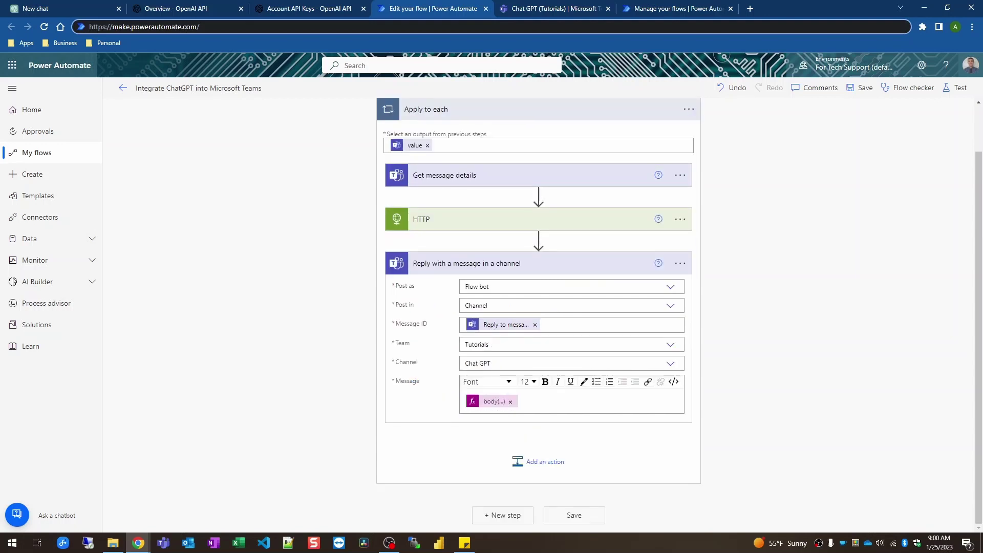
left_click(512, 220)
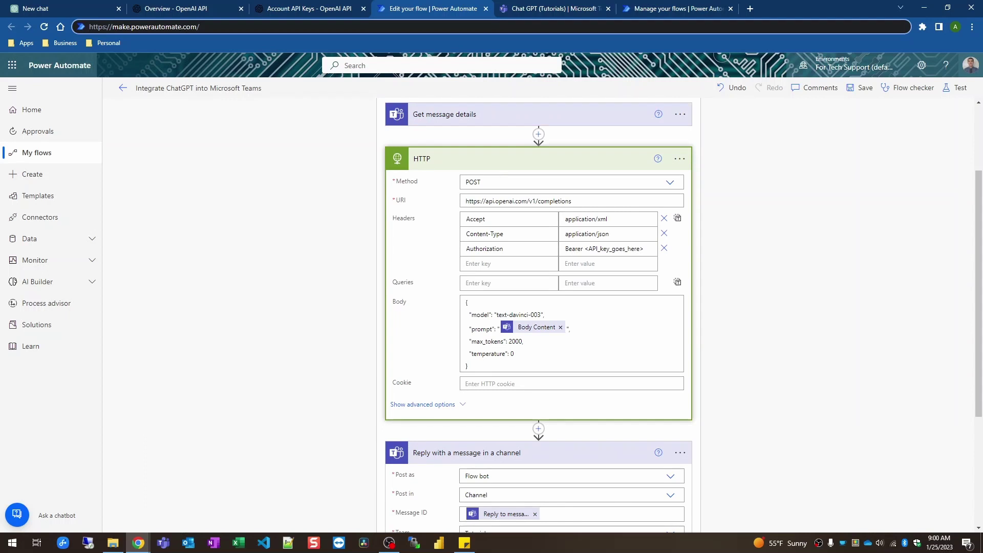
key("Return")
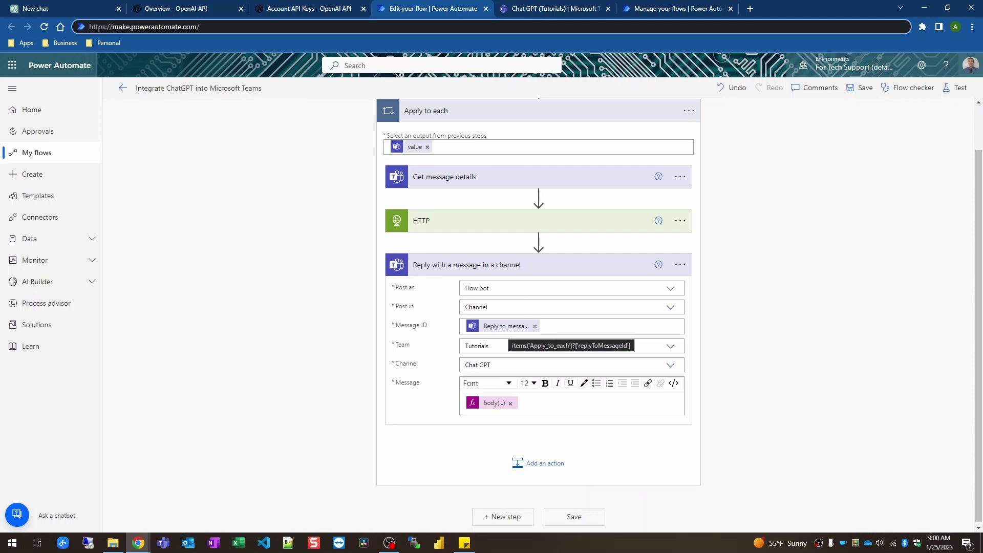
left_click(513, 176)
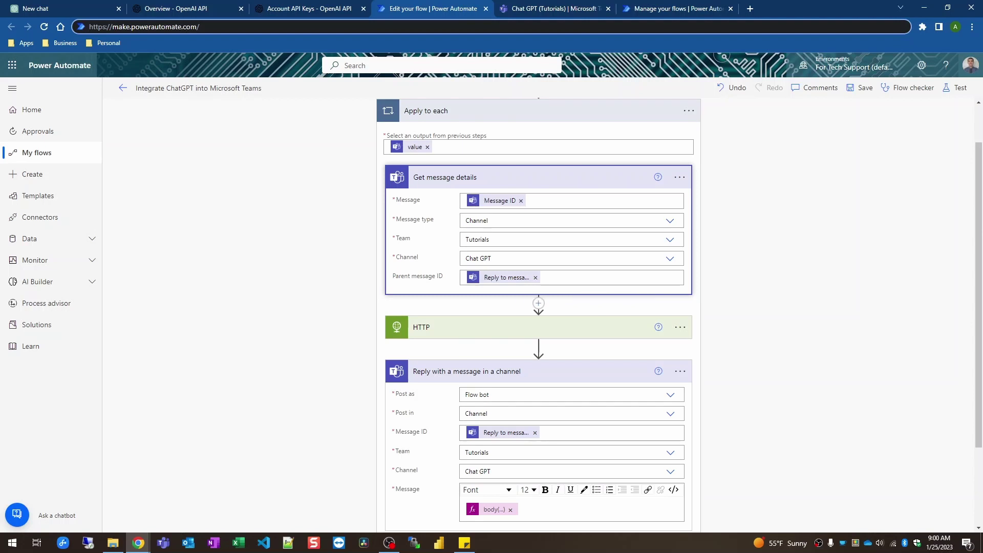
scroll(507, 433, "down", 1)
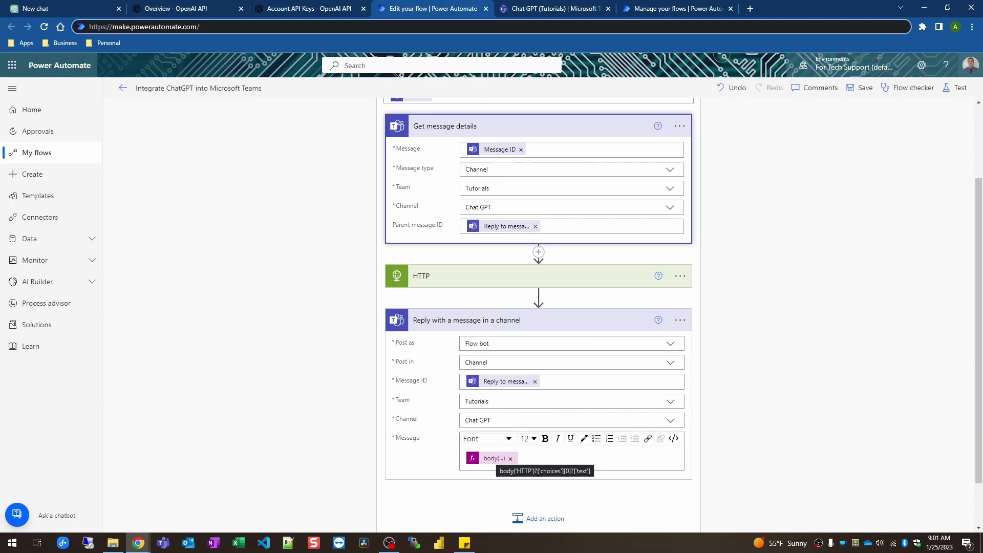
Step: Inspect the expression behind the channel reply's Message field, and expand the HTTP action for review
left_click(494, 458)
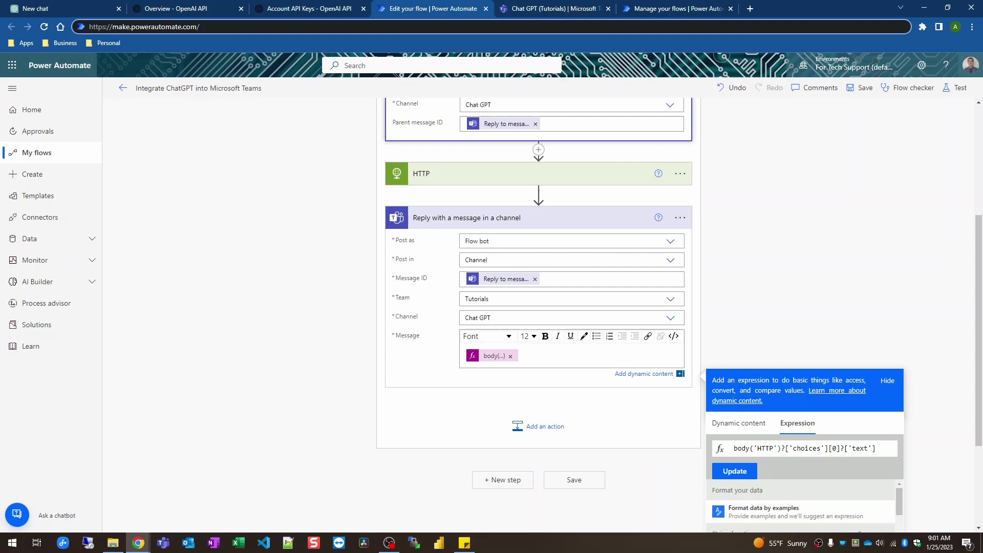
double_click(857, 449)
left_click(789, 327)
scroll(666, 340, "up", 2)
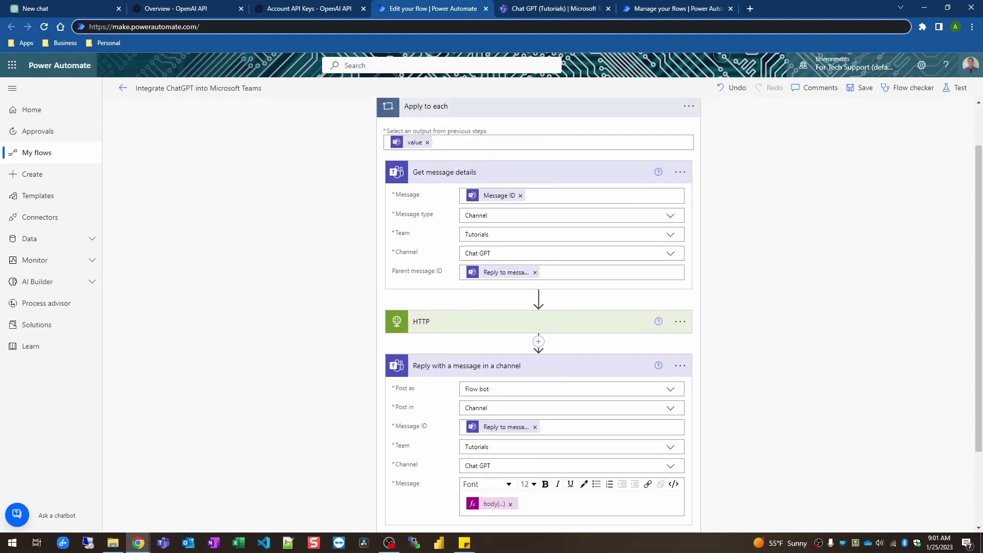
left_click(538, 322)
scroll(537, 328, "down", 2)
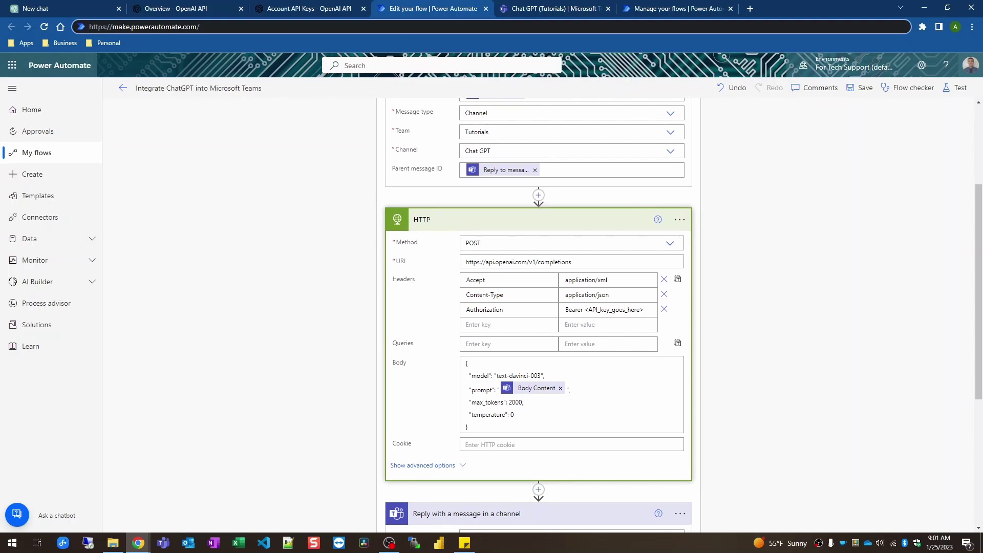
Step: Switch to the ChatGPT page and fill the prompt with the example "Explain quantum computing in simple terms"
left_click(199, 9)
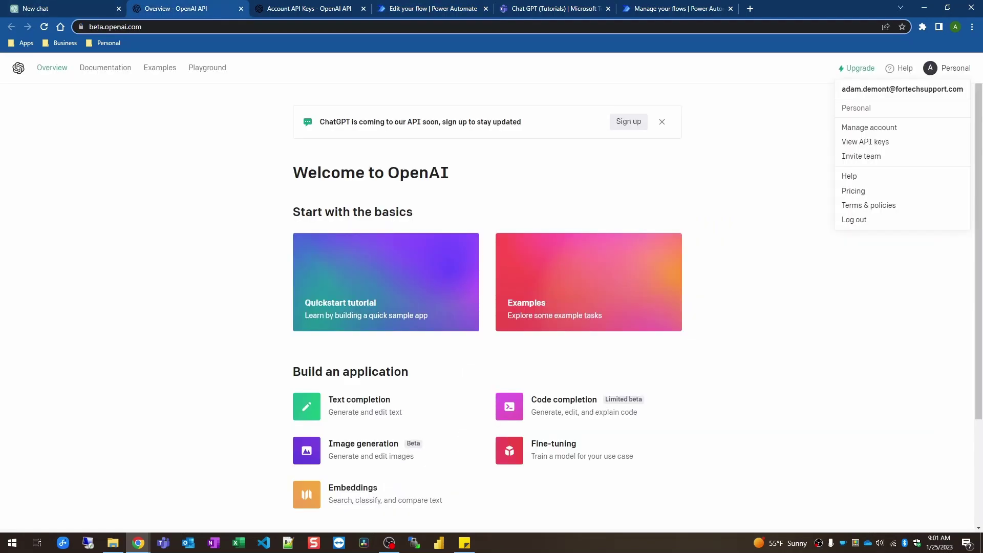
left_click(80, 8)
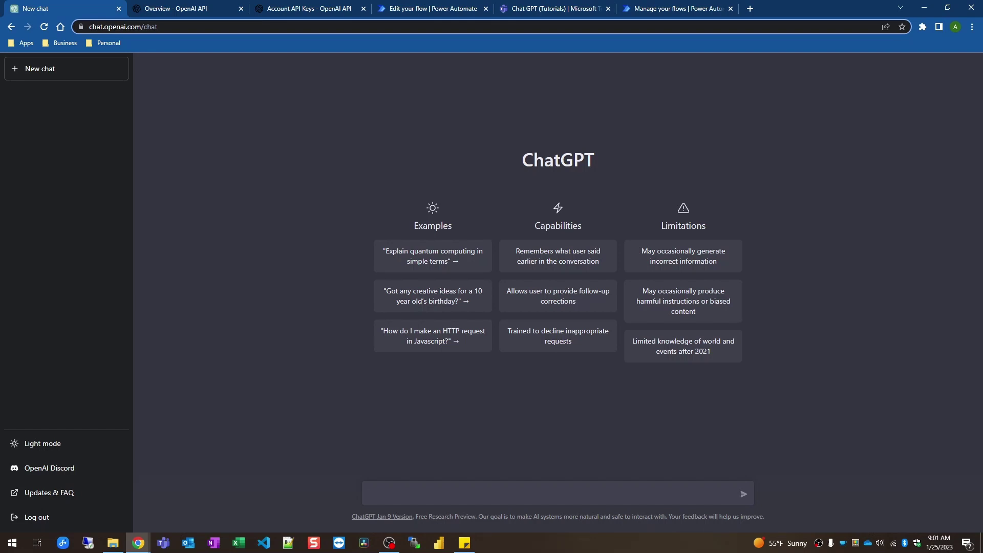
left_click(433, 256)
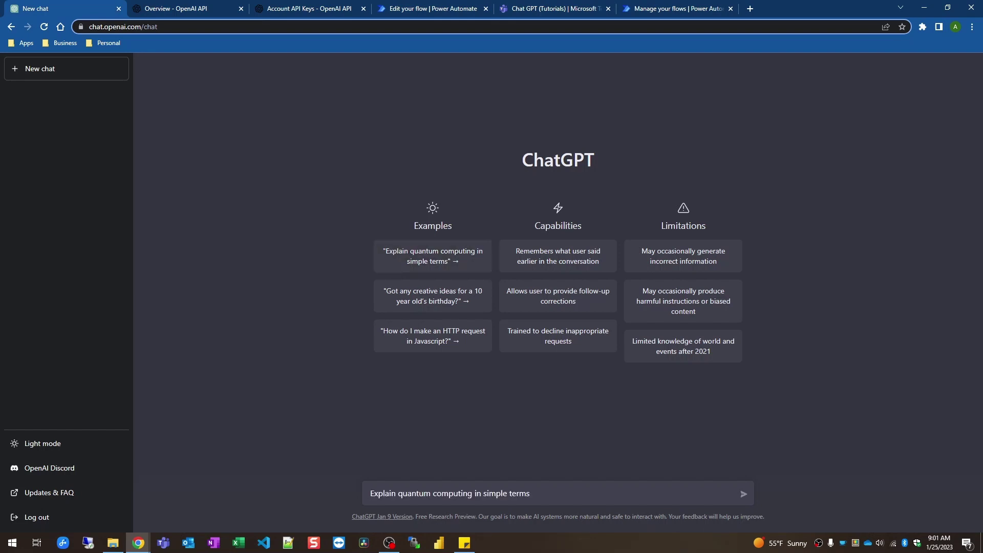
Step: Submit "Explain quantum computing in simple terms" to ChatGPT, reload the page to send the example again, and examine the answer
key("Return")
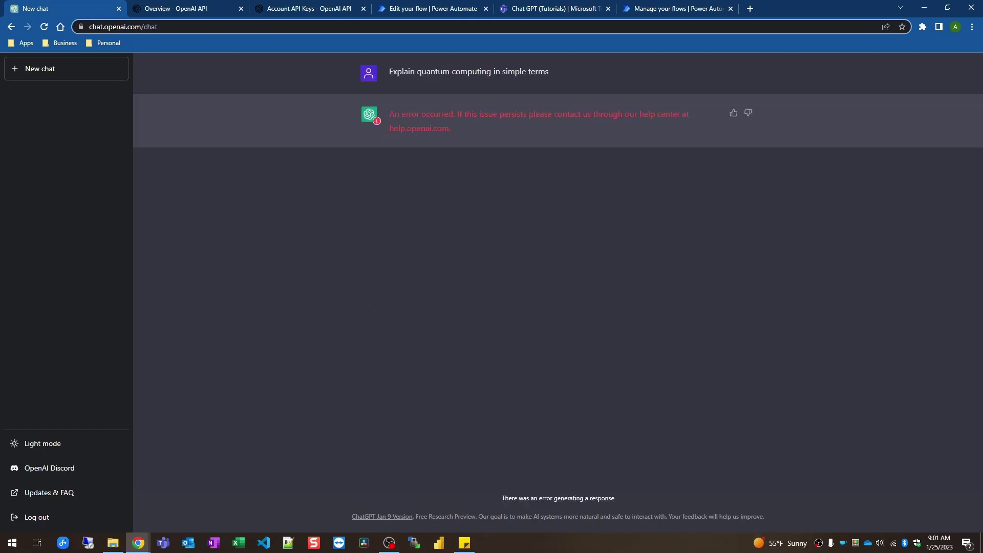
left_click(45, 27)
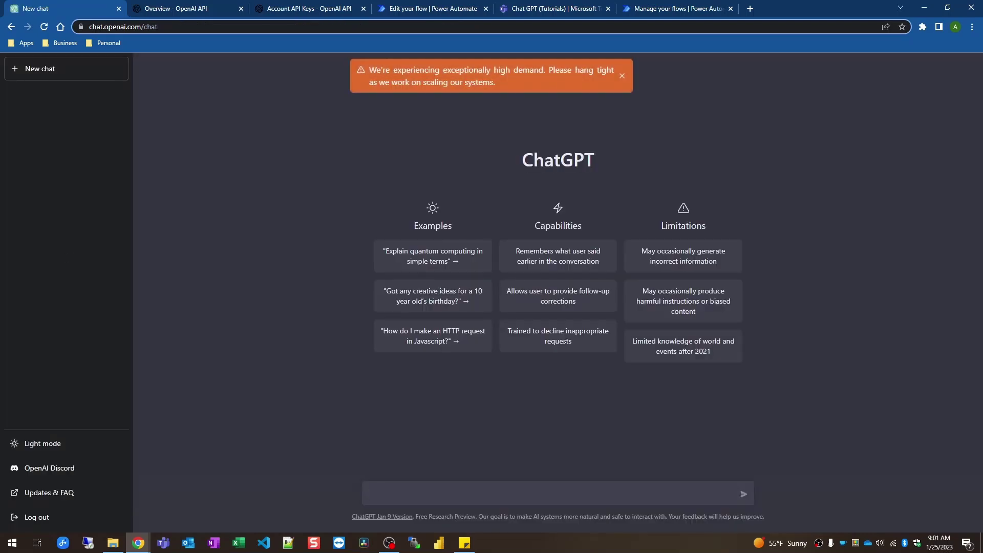
left_click(433, 256)
left_click(744, 494)
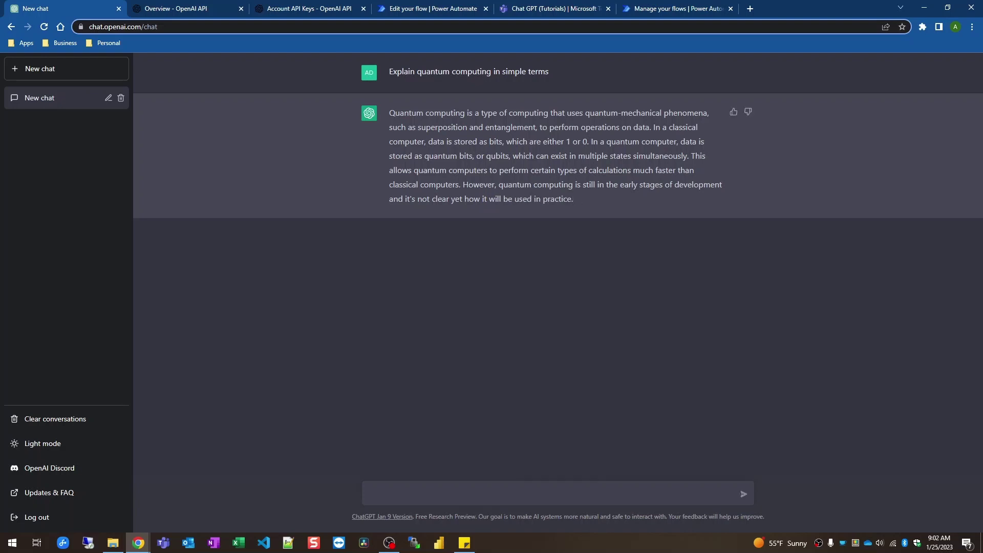
left_click_drag(389, 113, 707, 156)
left_click_drag(389, 112, 574, 199)
left_click(576, 201)
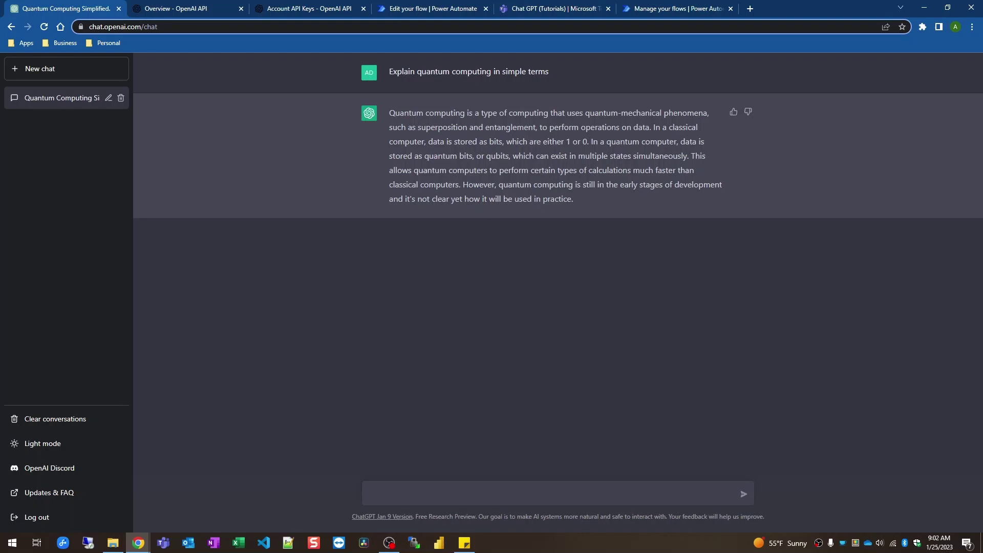
Step: Switch back to the Power Automate flow, recheck the HTTP action, and leave the editor for My flows, discarding unsaved changes
key("ctrl+Tab")
key("ctrl+Tab")
key("ctrl+Tab")
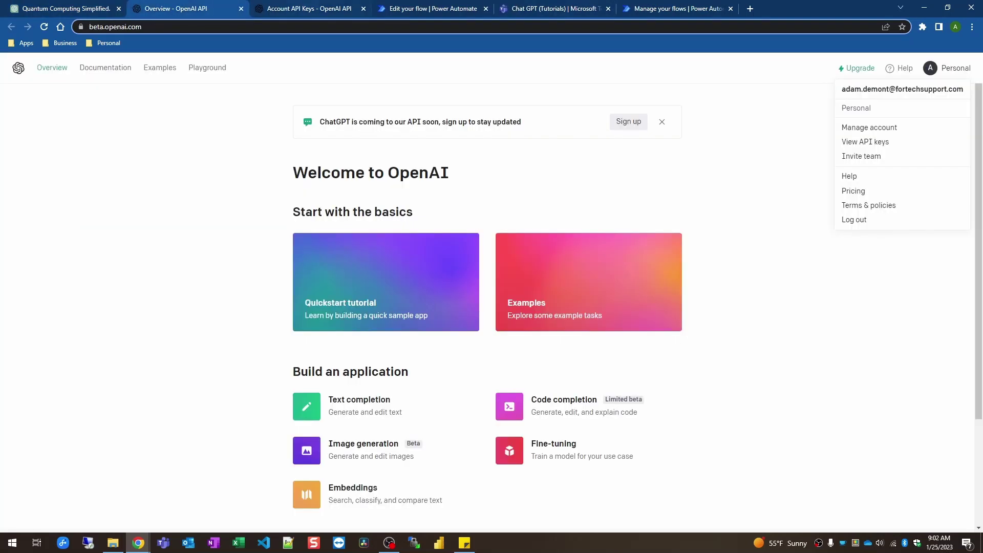
scroll(538, 315, "down", 5)
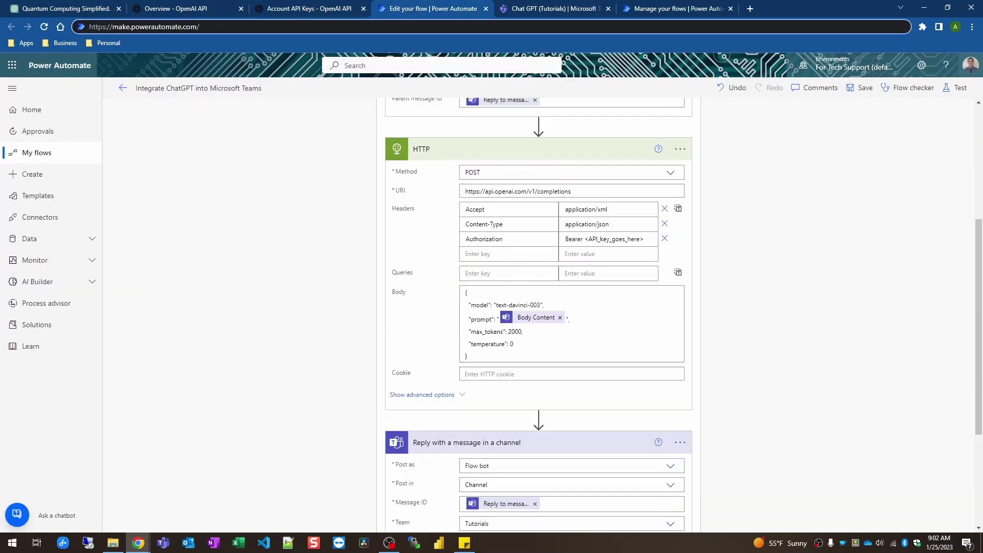
scroll(538, 315, "up", 5)
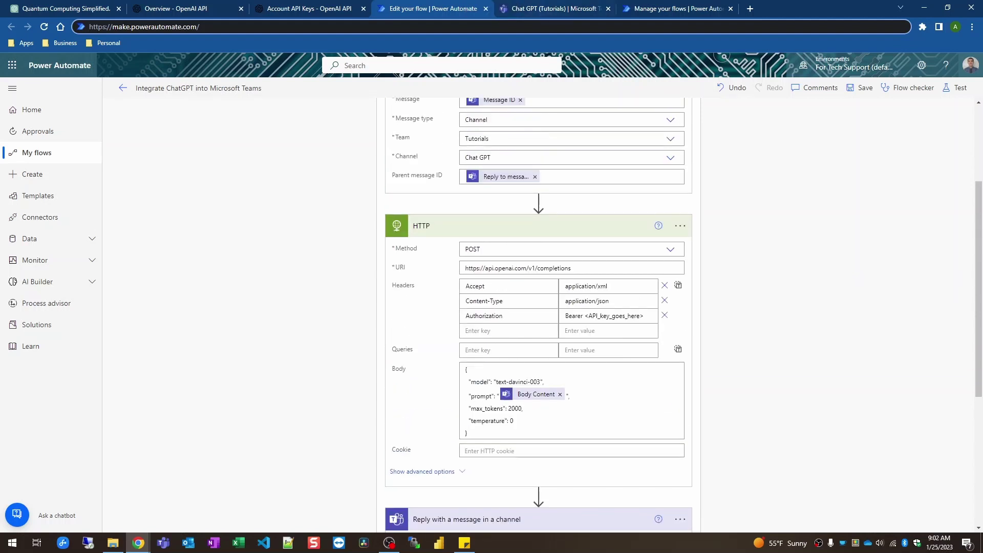
left_click(36, 152)
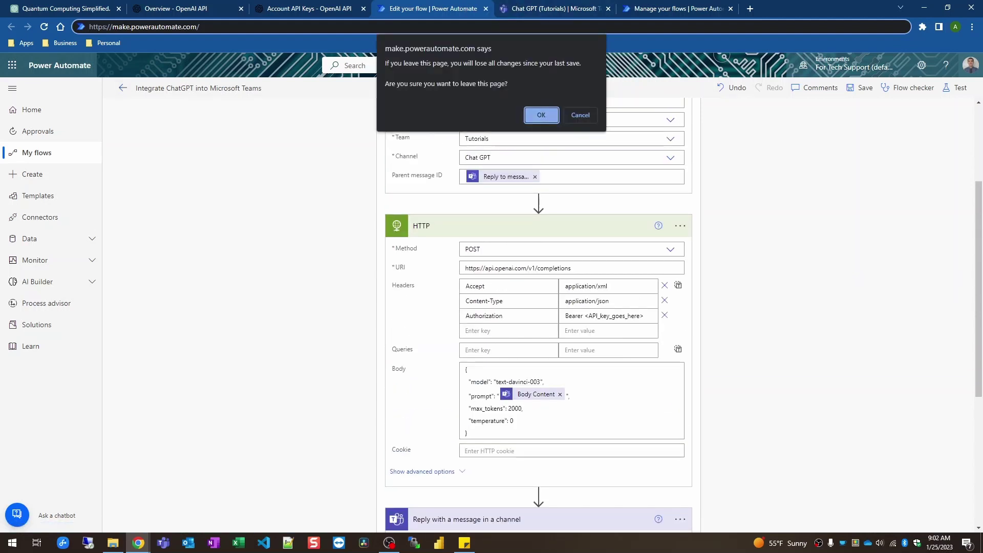
left_click(542, 114)
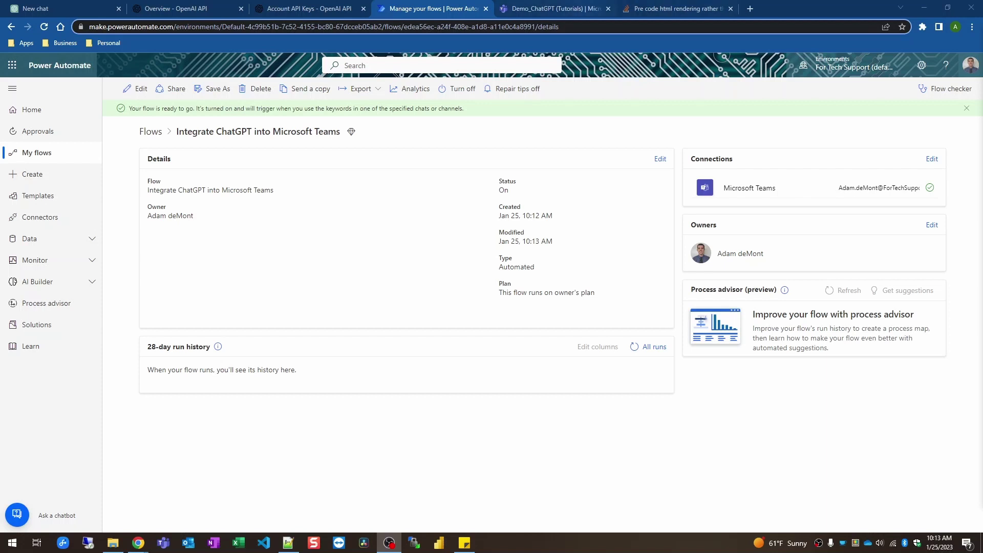
Step: Switch to Teams and post a new conversation in Demo_ChatGPT: "Hey ChatGPT. Can you tell me what the capital of California is?"
left_click(555, 9)
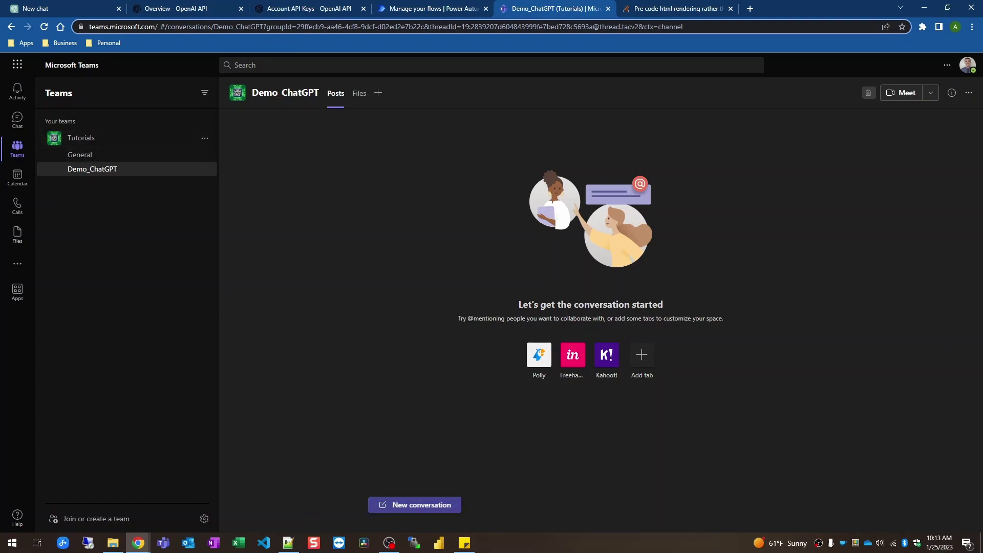
left_click(415, 505)
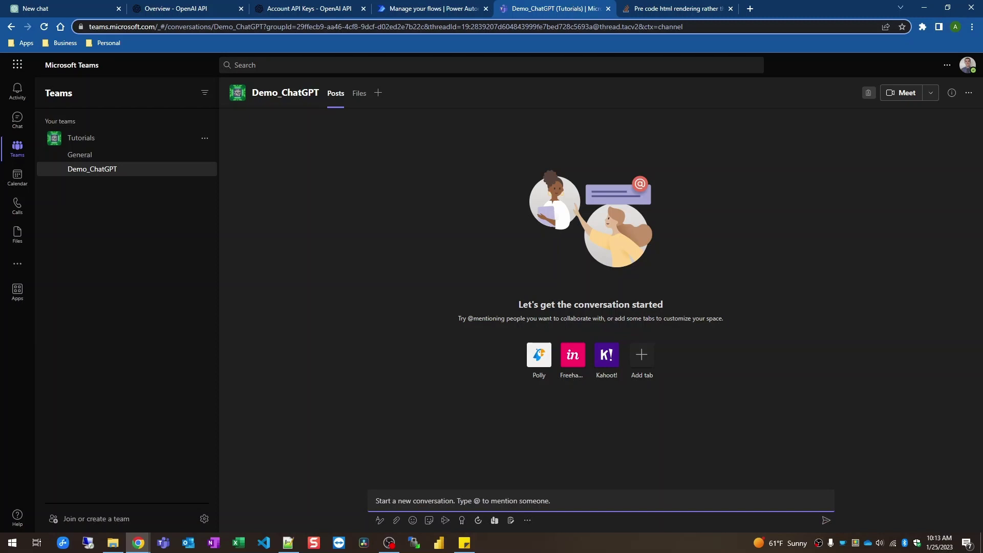
type("Hey ChatGPT. Can you tell me what the capital of California is?")
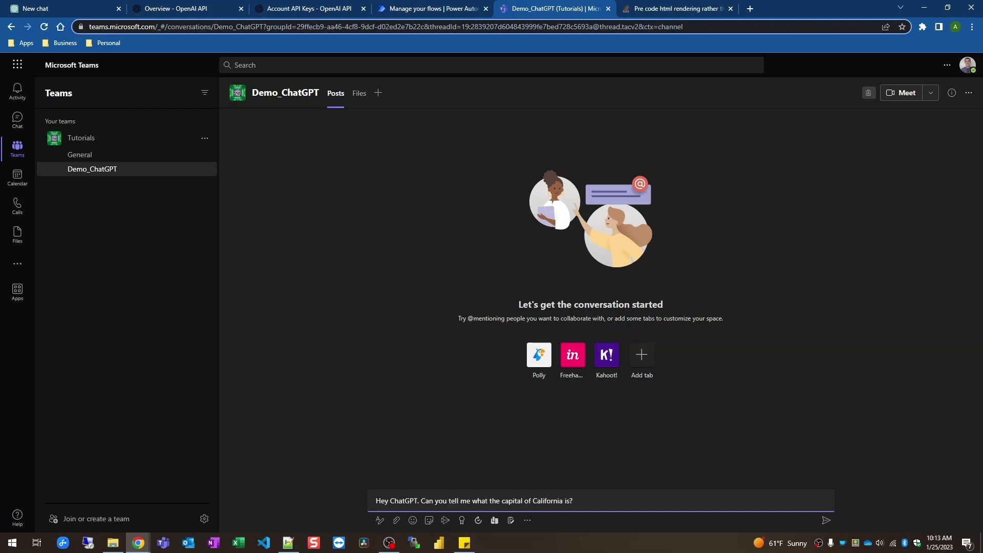
key("alt+Tab")
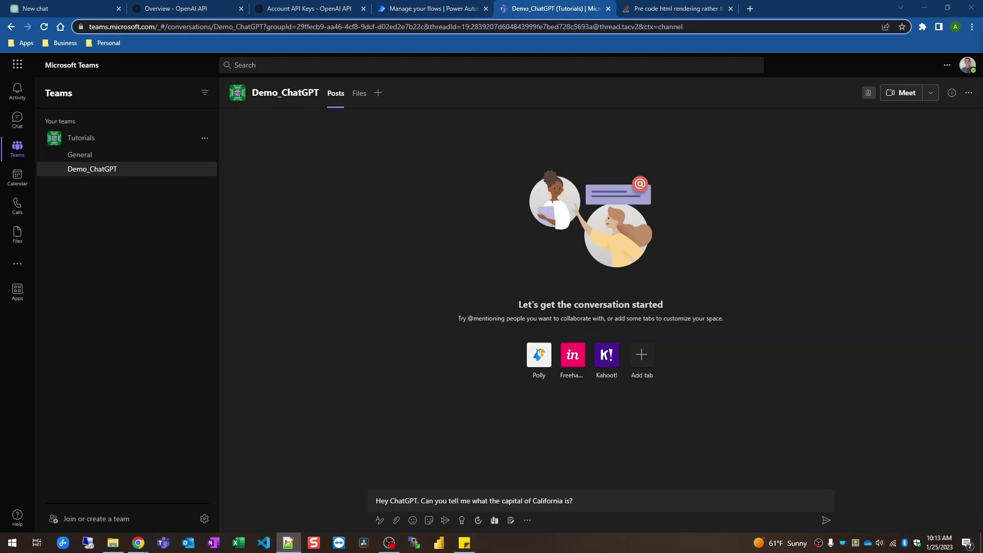
left_click(826, 520)
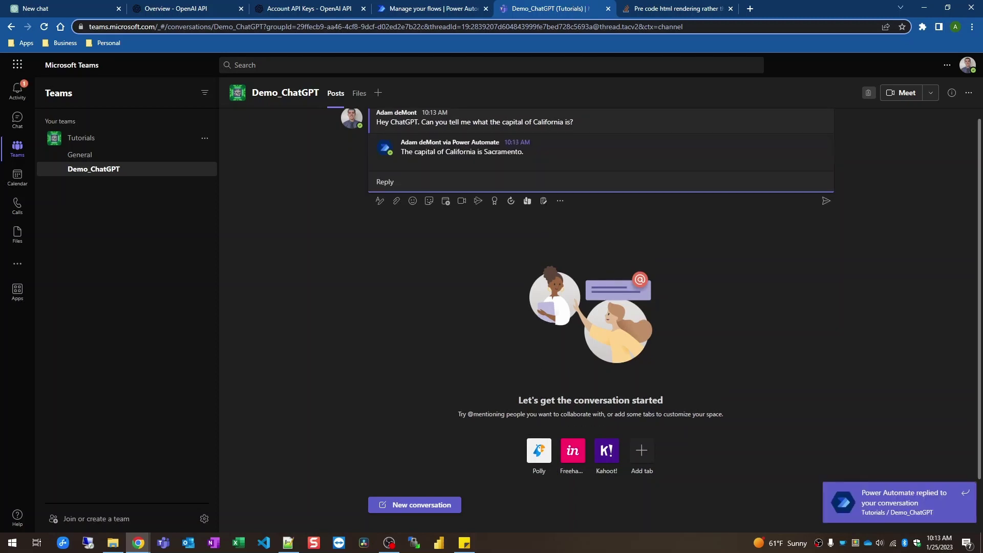
Step: Send the follow-up reply "Thanks ChatGPT! What about the capital of Nevada?" in the same thread
type("Thanks ChatGPT! What about the capital of Nevada?")
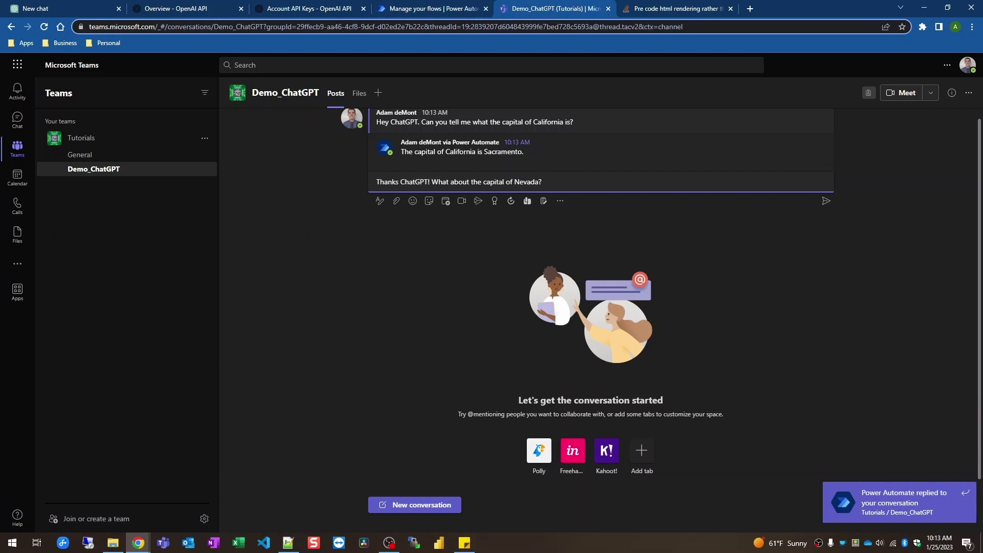
key("Return")
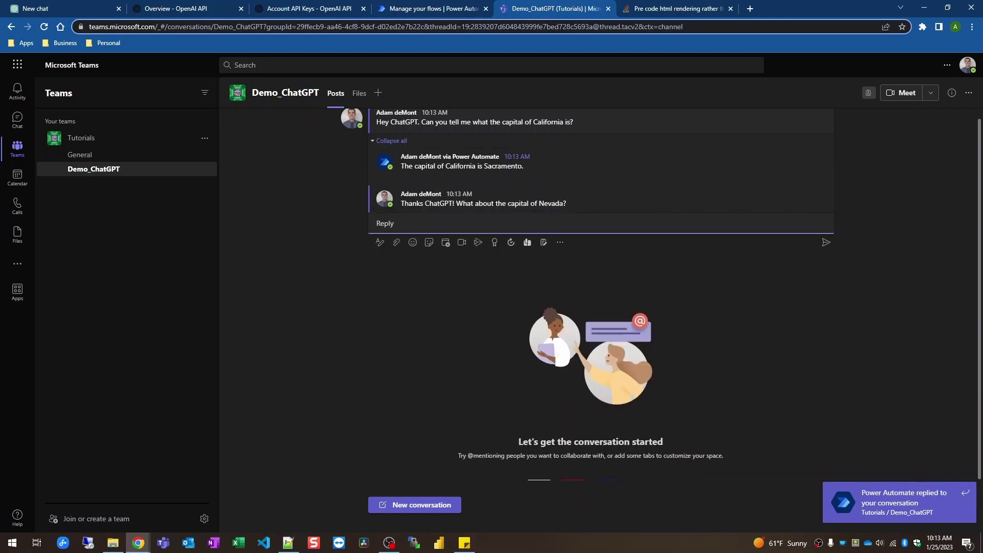
key("alt+Tab")
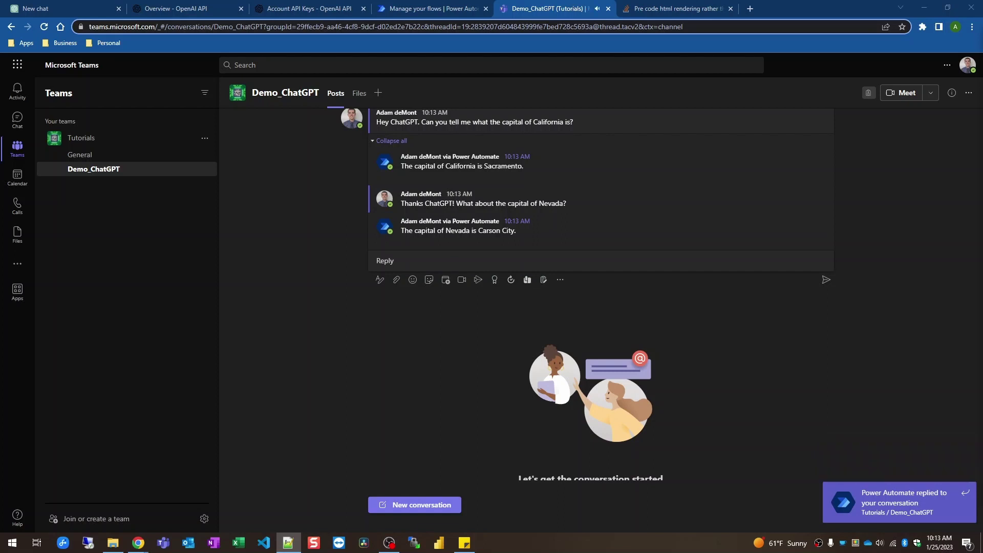
Step: Post a new channel conversation, "Hi ChatGPT. Can you give me a list of the top 5 highest grossing movies of all time?", and expand the reply
left_click(415, 505)
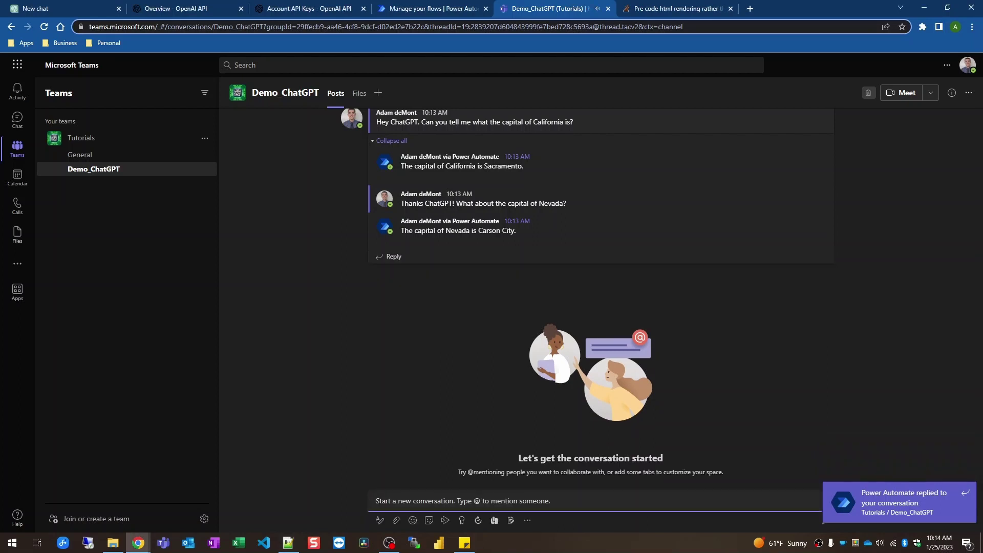
type("Hi ChatGPT. Can you give me a list of the top 5 highest grossing movies of all time?")
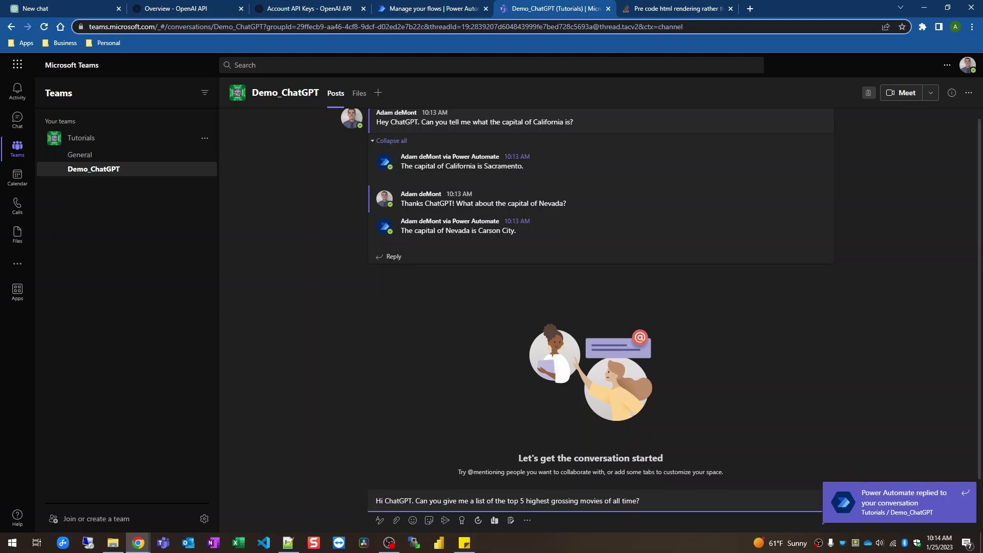
key("alt+Tab")
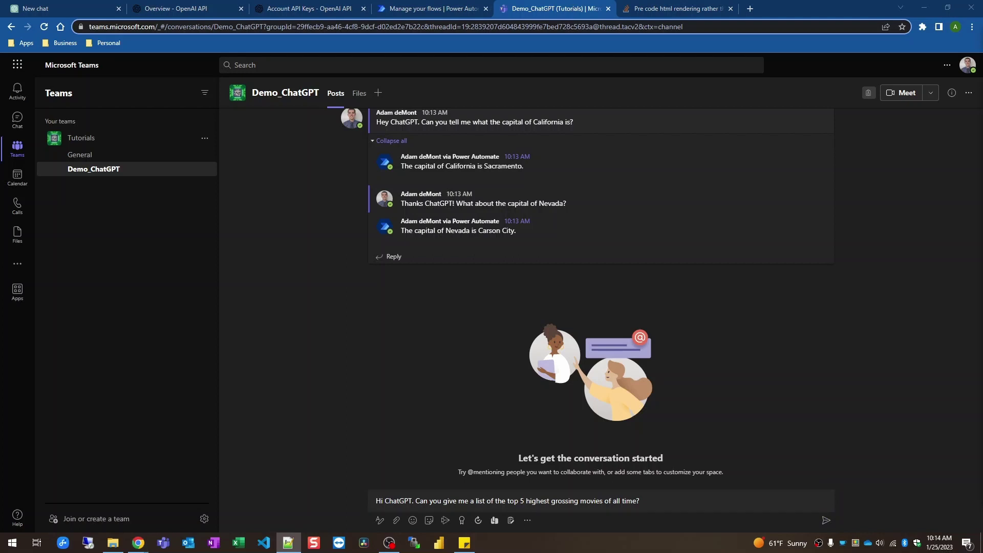
key("alt+Tab")
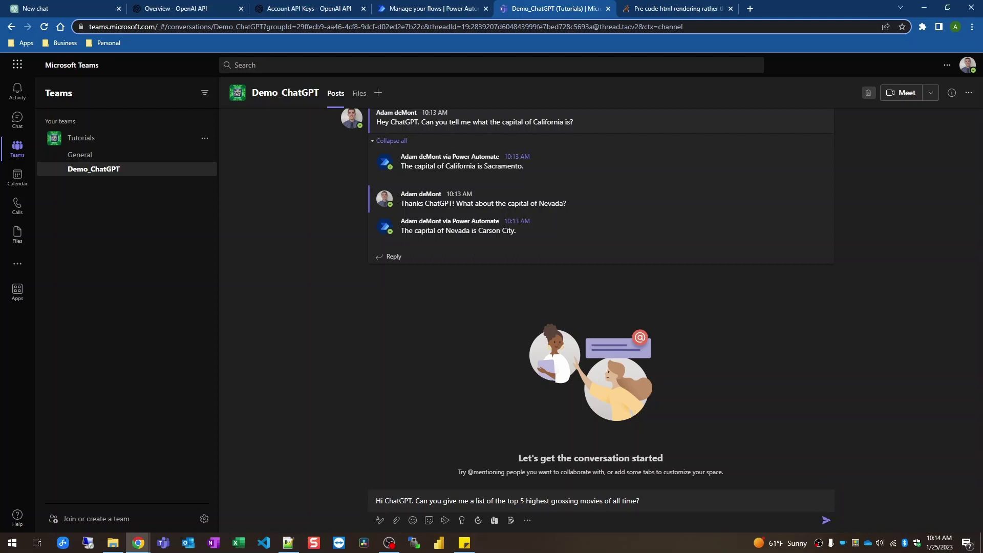
key("Return")
key("alt+Tab")
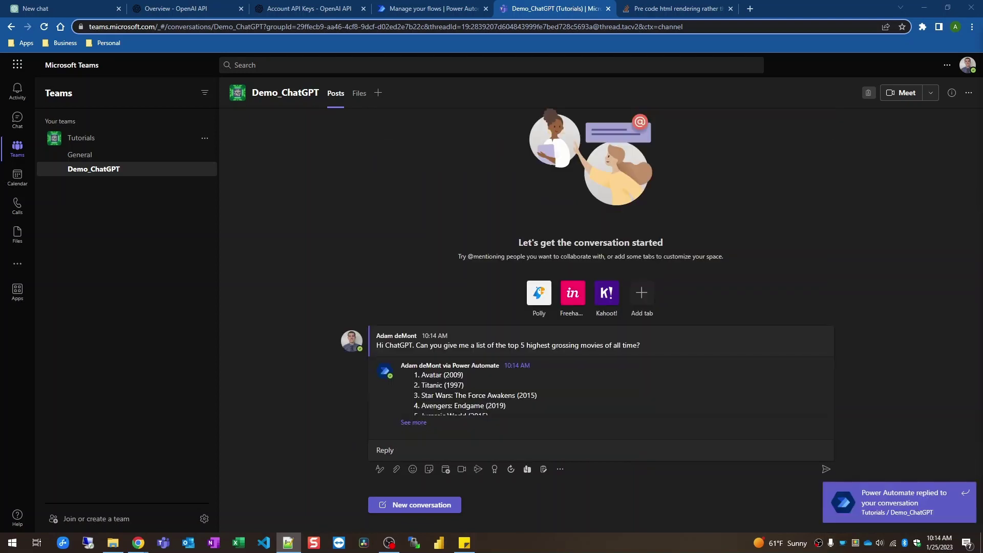
key("alt+Tab")
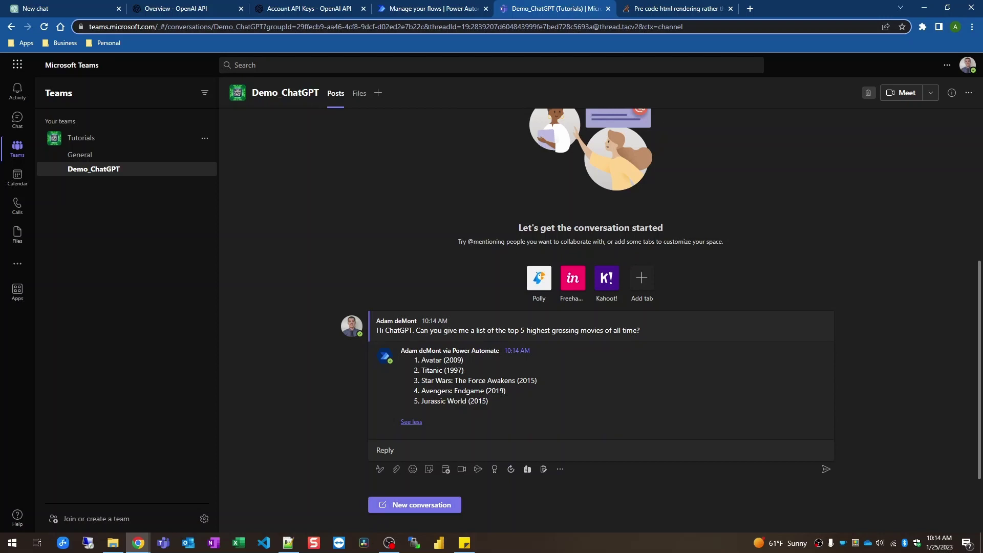
Step: Post a new conversation, "ChatGPT. Use <pre> and <code> tags to show me sample HTML and CSS code", and view the reply
left_click(415, 505)
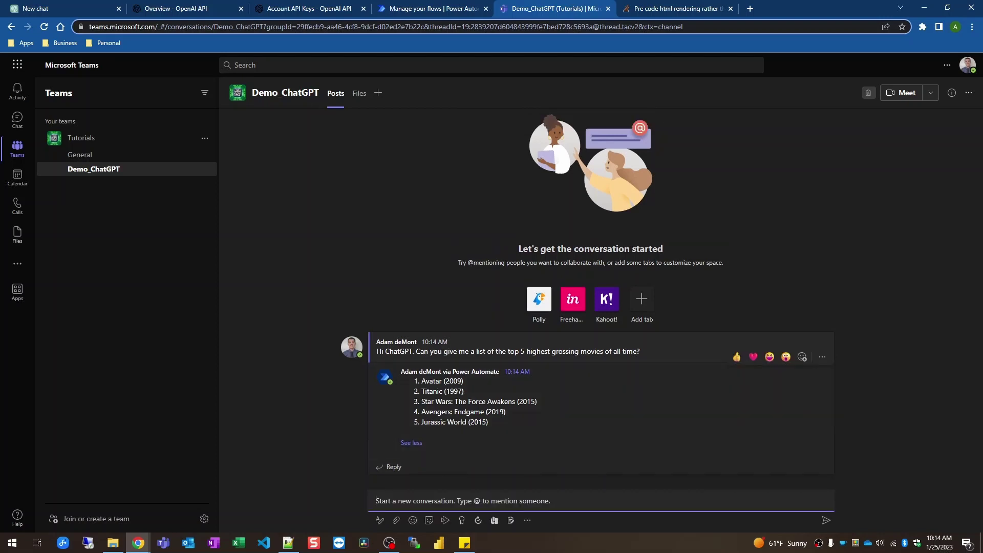
type("ChatGPT. Use <pre> and <code> tags to show me sample HTML and CSS code")
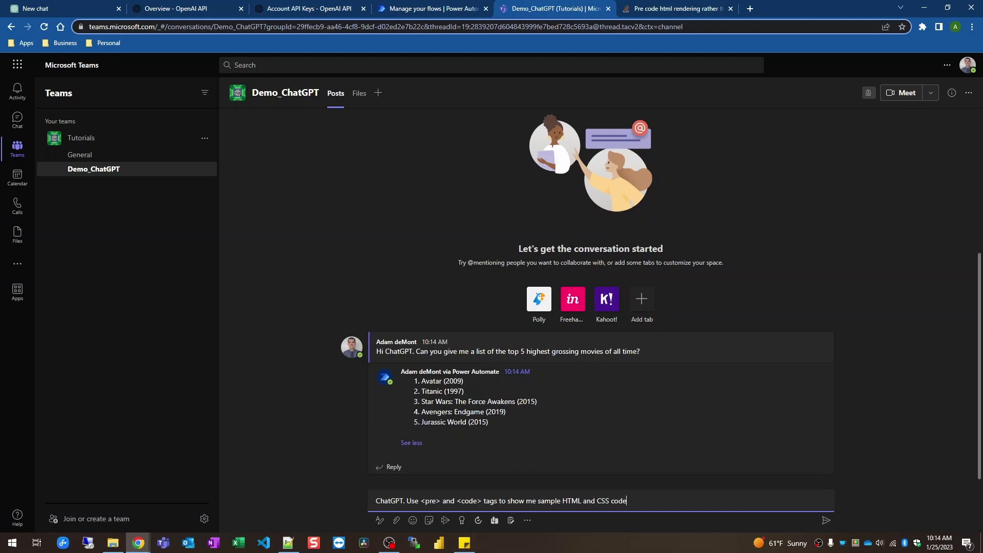
key("Return")
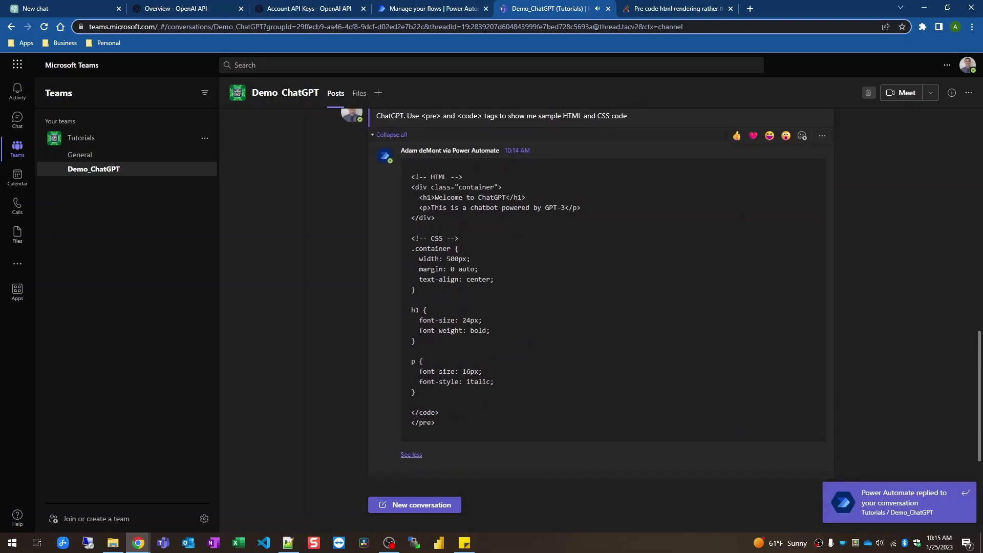
double_click(492, 198)
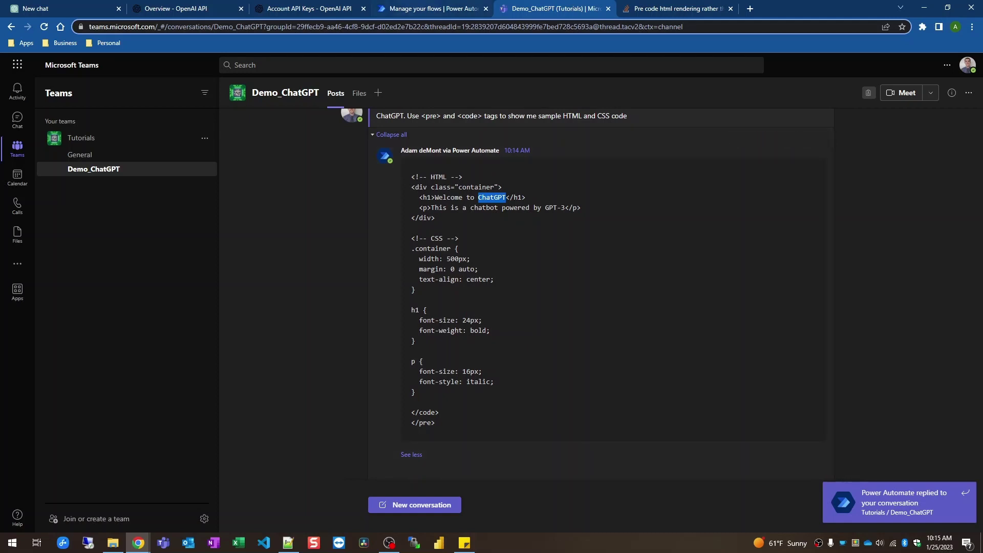
Step: Switch to the flow's details page in Power Automate and refresh its 28-day run history to check the recent runs
left_click(433, 8)
left_click(634, 347)
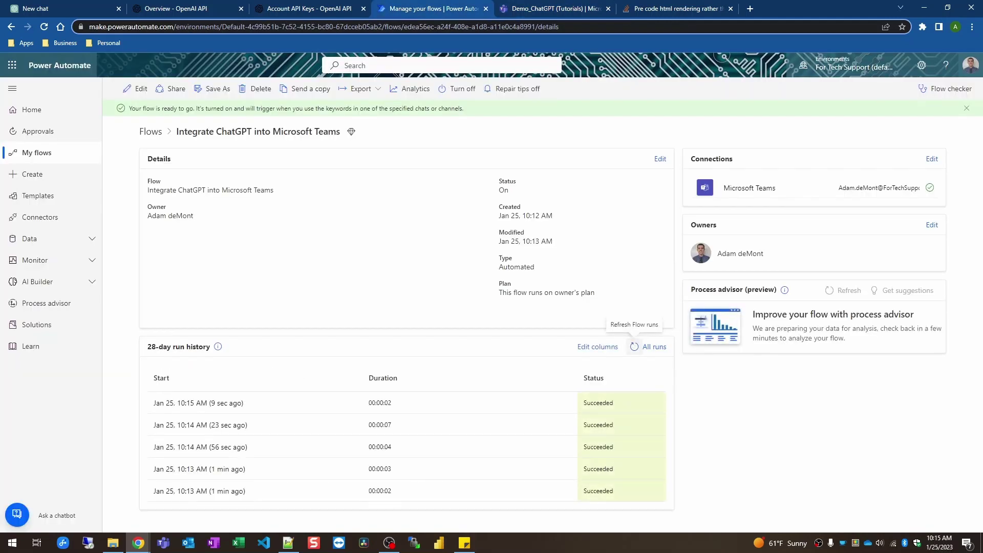
left_click(635, 347)
left_click(634, 346)
left_click(635, 347)
left_click(634, 347)
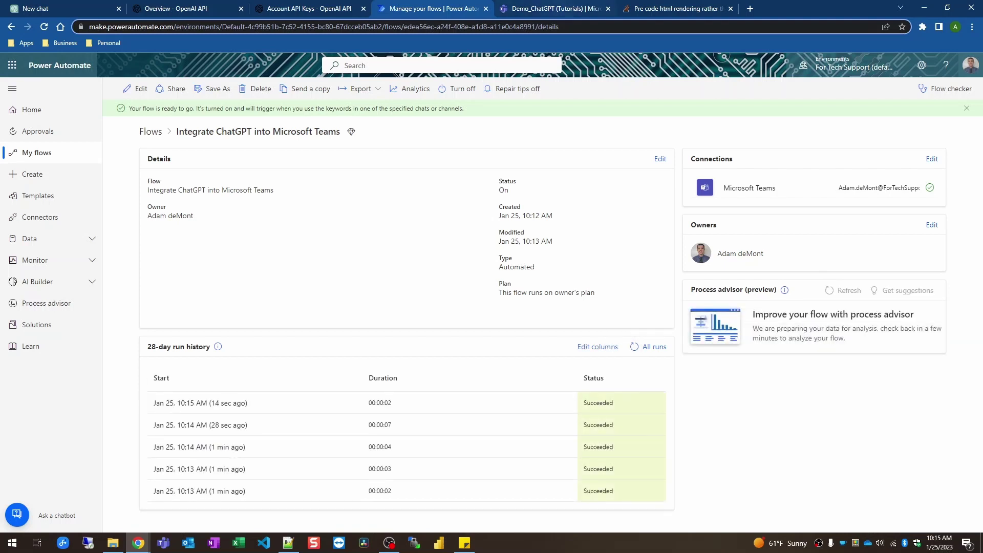
Step: Return to the Teams channel and examine how the CSS selectors in the sample code reply match its HTML container, heading and paragraph
left_click(556, 8)
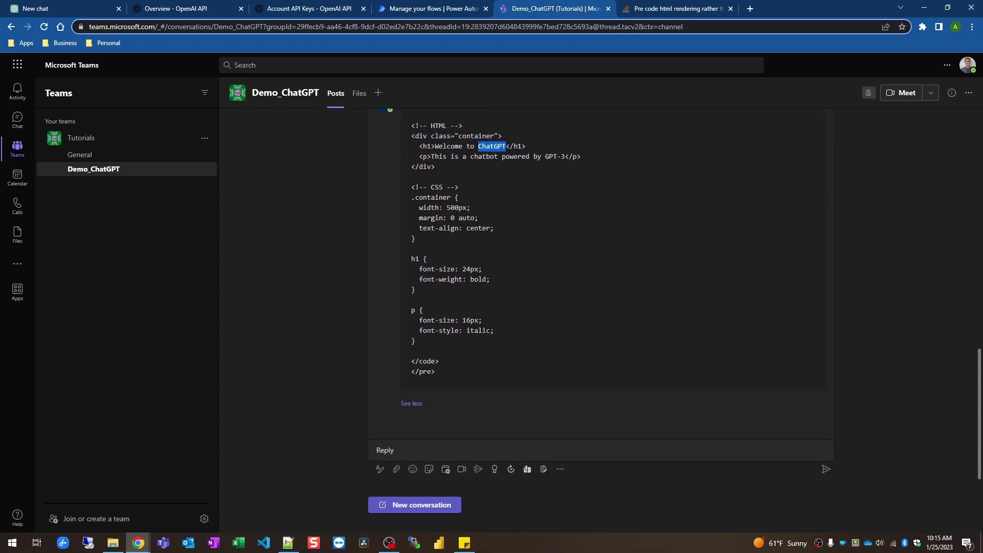
scroll(601, 294, "up", 3)
scroll(602, 295, "down", 3)
scroll(602, 295, "up", 7)
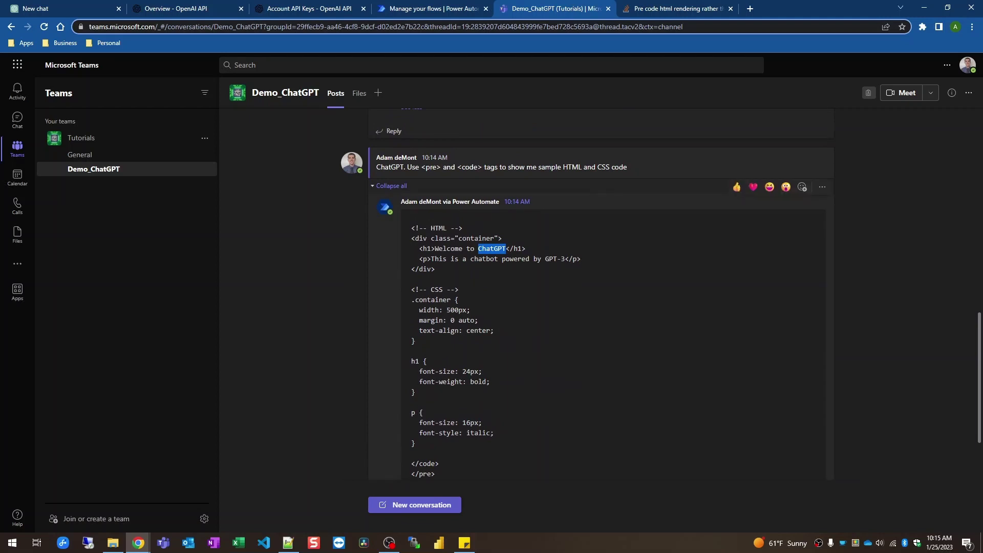
left_click_drag(415, 290, 460, 290)
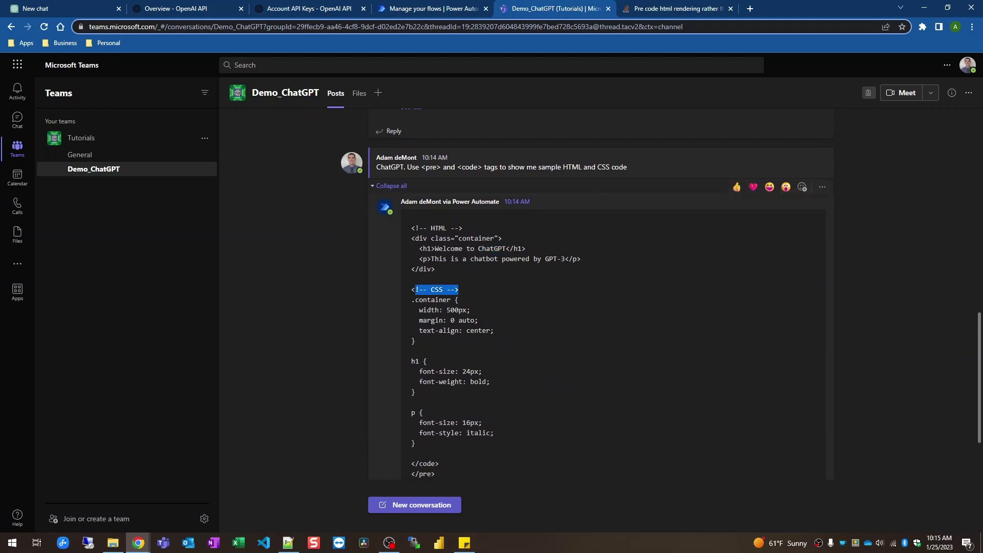
left_click_drag(419, 300, 459, 300)
left_click(459, 300)
double_click(476, 239)
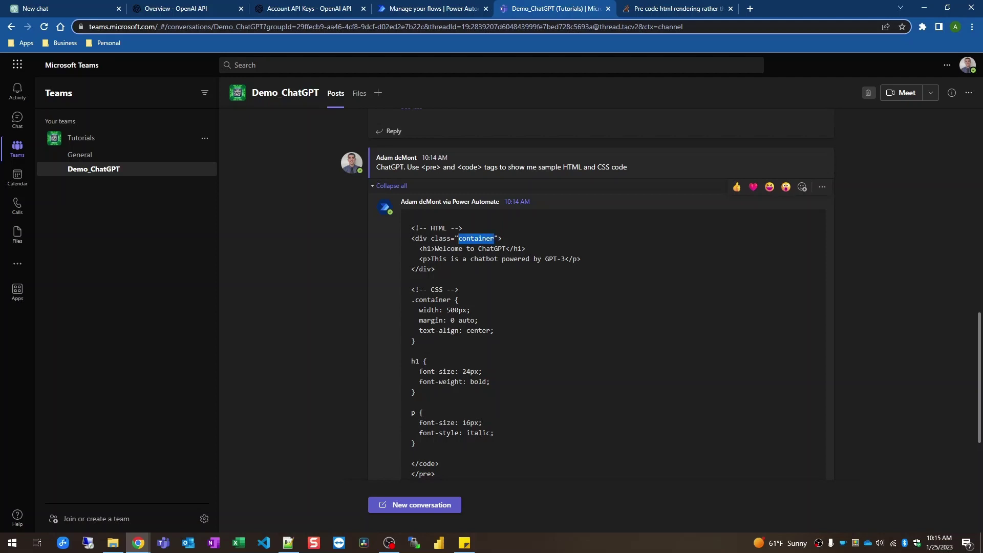
double_click(427, 249)
double_click(429, 259)
left_click(430, 259)
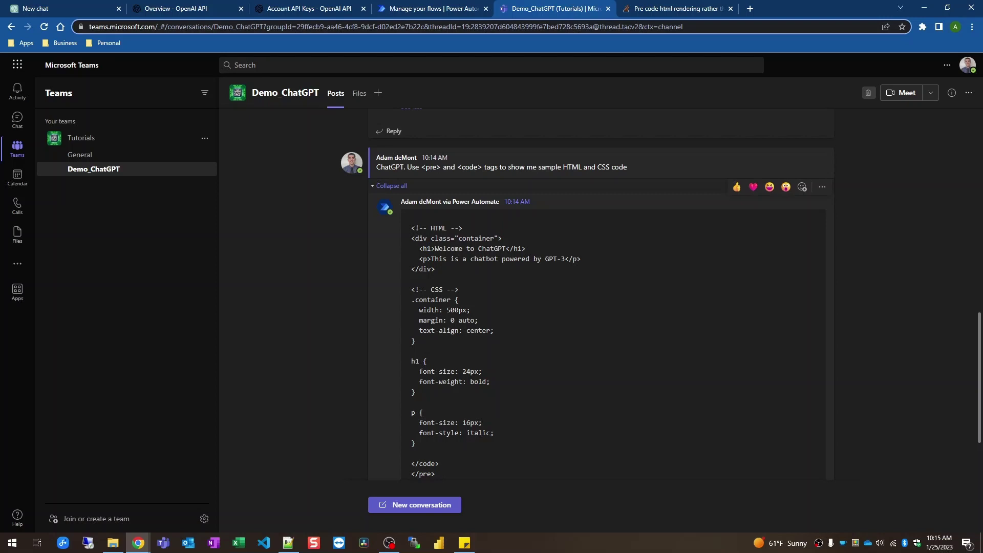